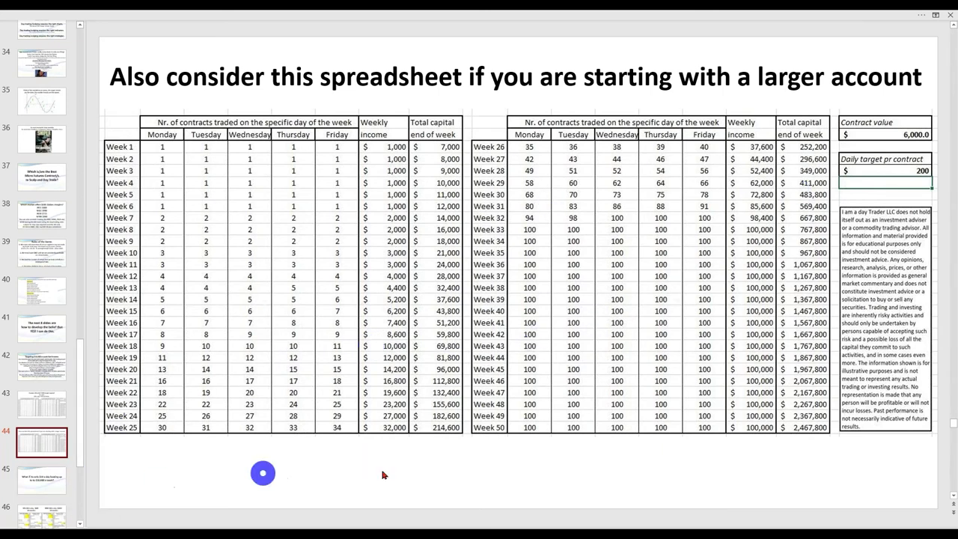
# Switch to the Compound contract calculator workbook in Excel and set the contract value to 1800 and the daily target per contract to 50
pyautogui.moveTo(340, 529)
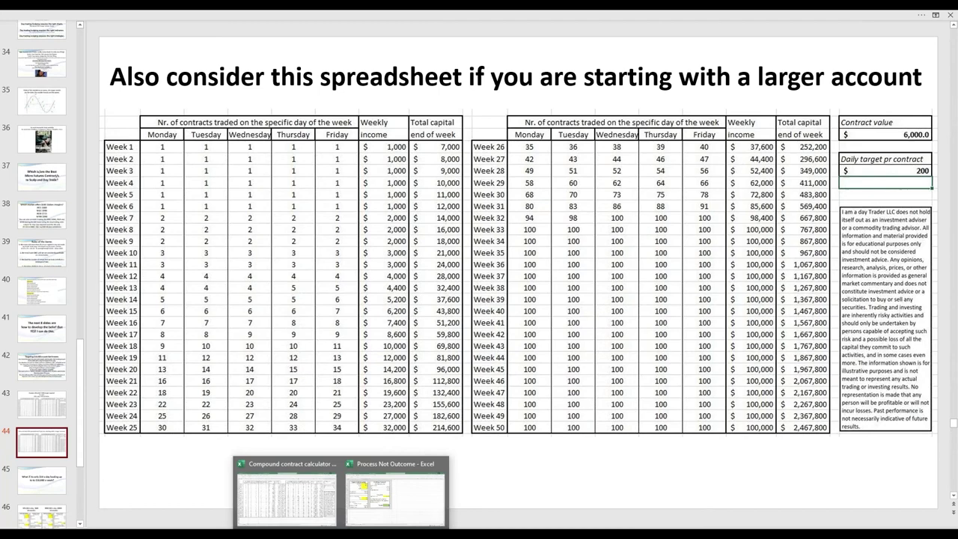
pyautogui.click(282, 492)
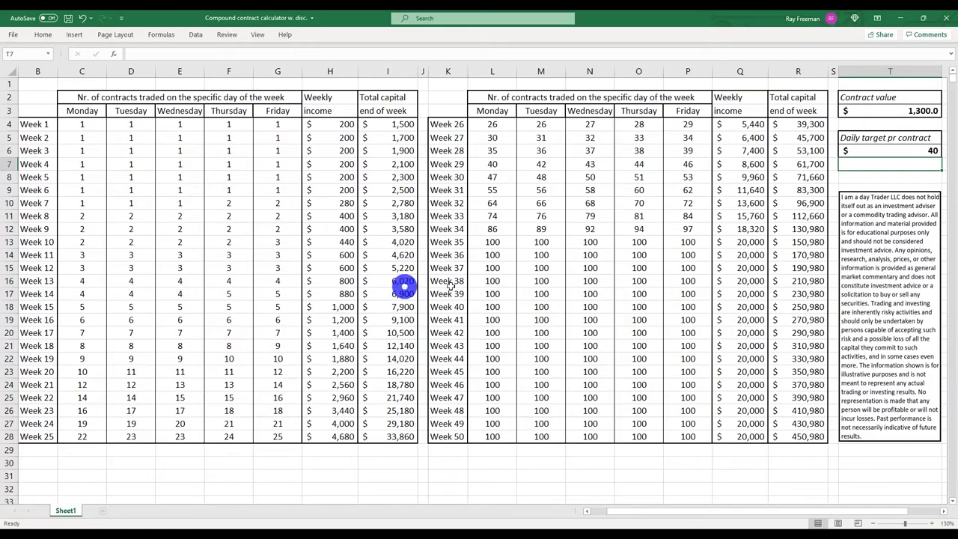
pyautogui.click(895, 114)
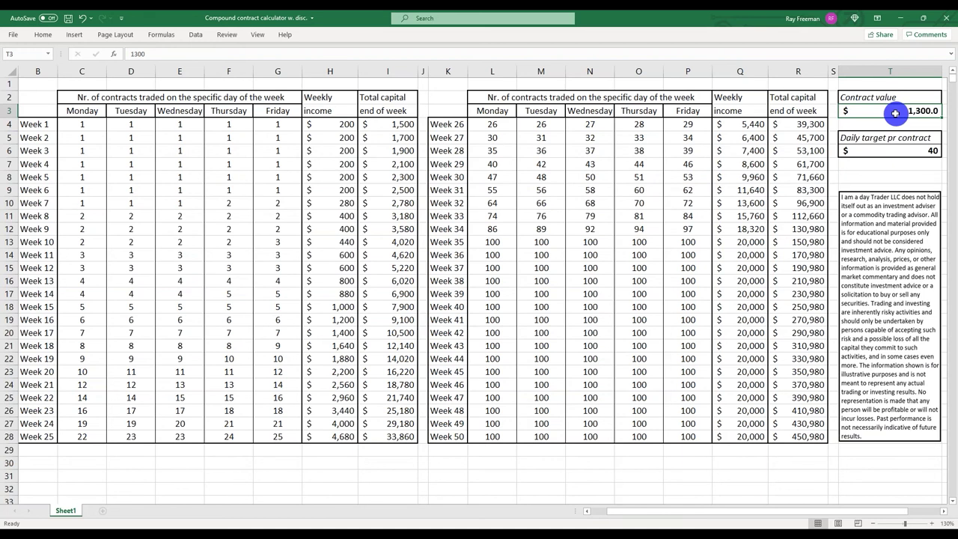
pyautogui.press('Delete')
pyautogui.write('1800')
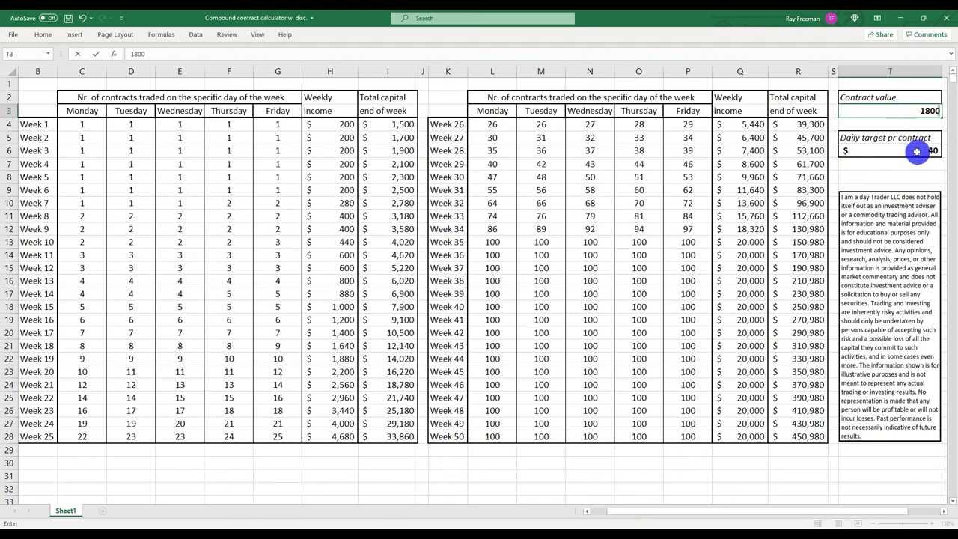
pyautogui.click(916, 151)
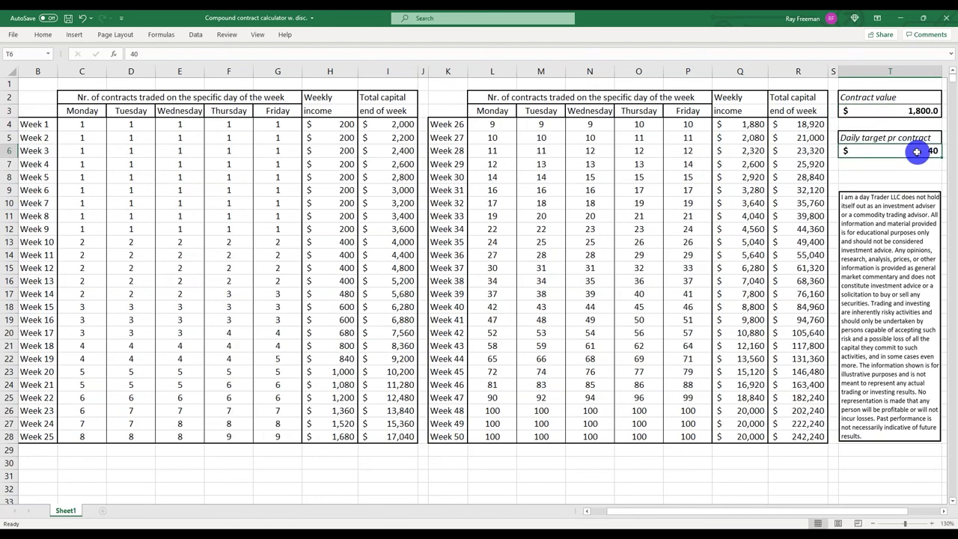
pyautogui.press('Delete')
pyautogui.write('50')
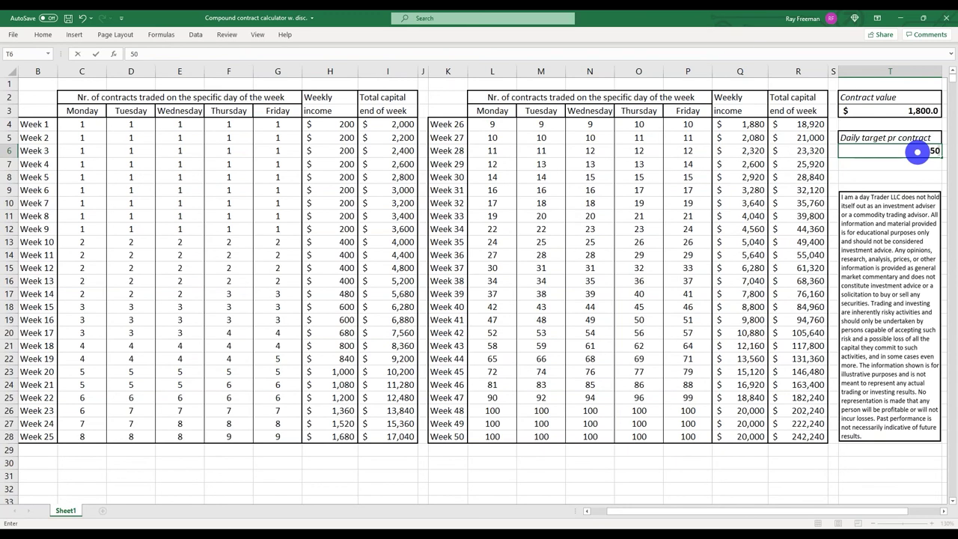
pyautogui.press('Return')
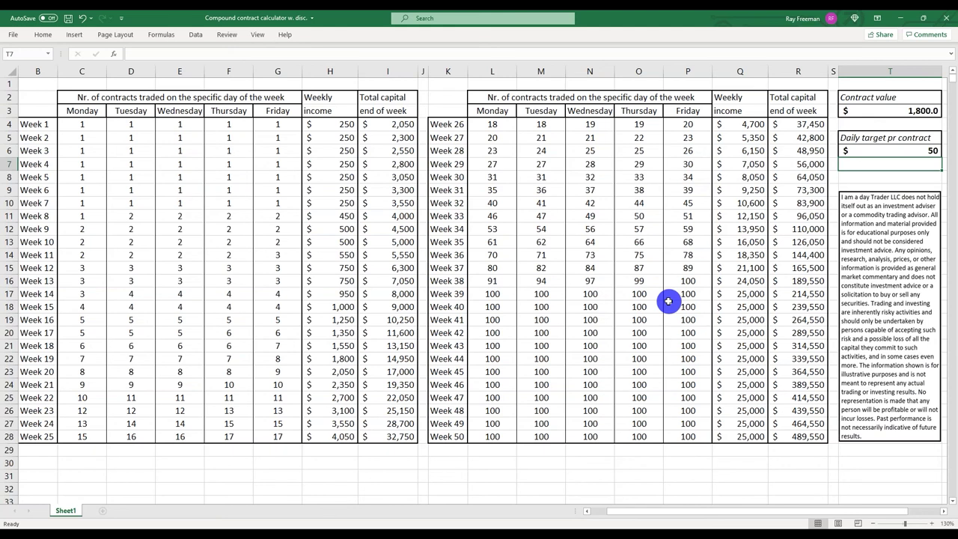
# Set the contract value to 600 and the daily target per contract to 40
pyautogui.click(882, 112)
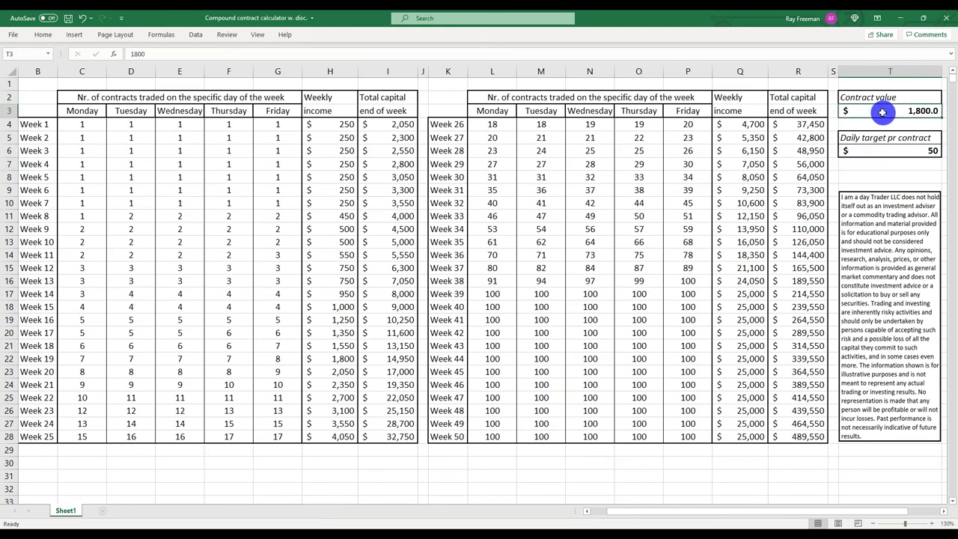
pyautogui.doubleClick(882, 113)
pyautogui.write('600')
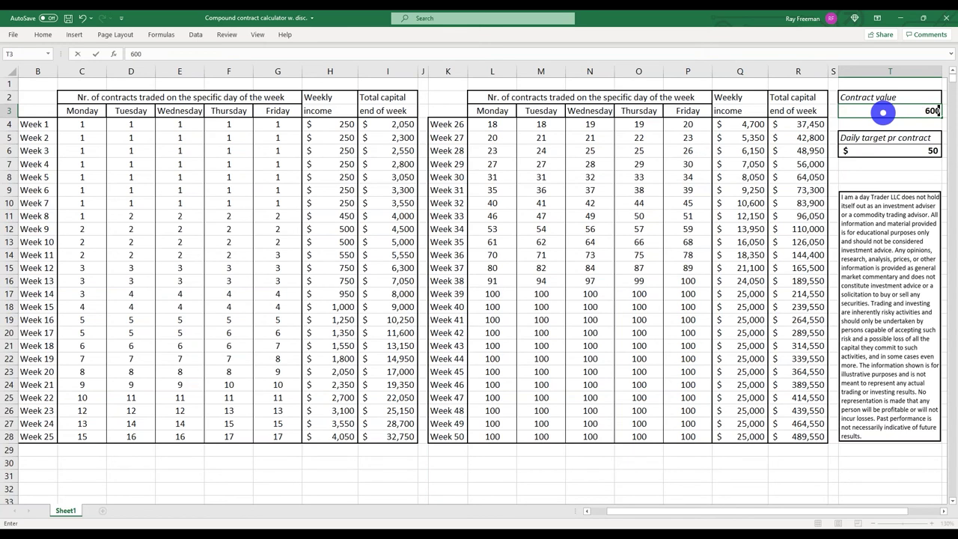
pyautogui.click(916, 151)
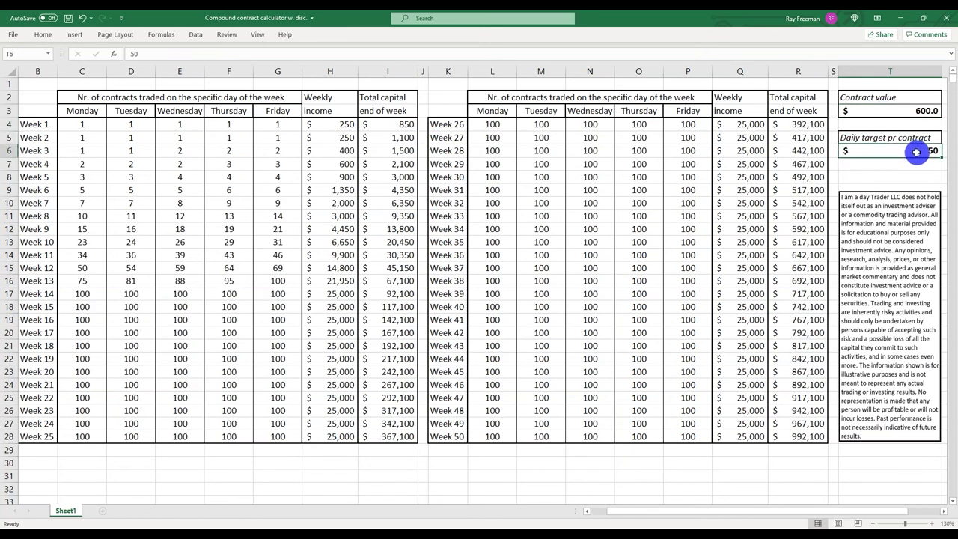
pyautogui.write('40')
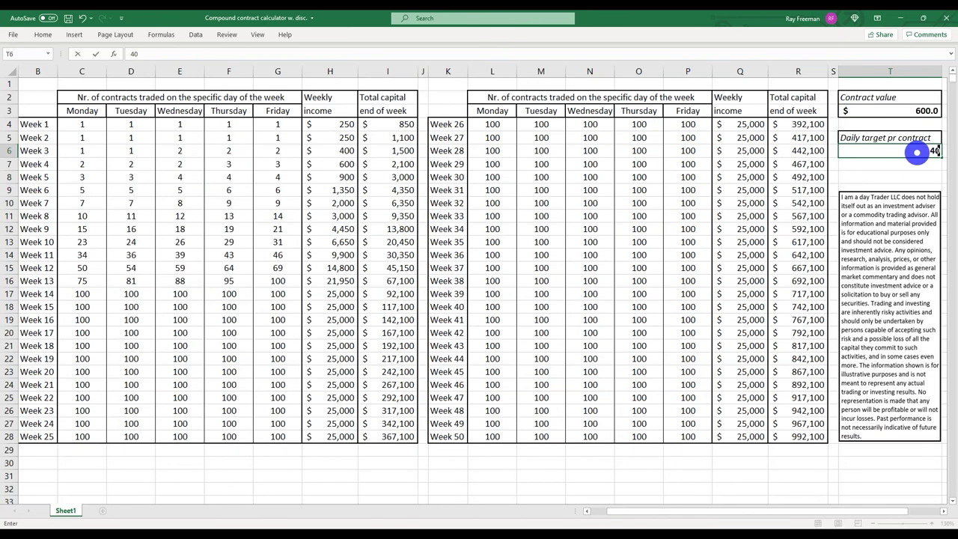
pyautogui.press('Return')
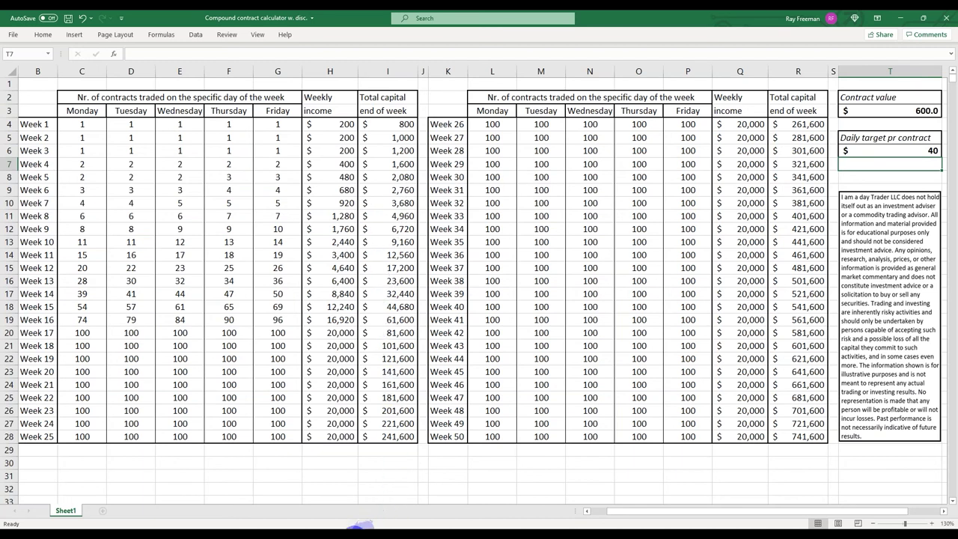
# View the Trade Calculator sheet in the Process Not Outcome workbook, then return to the compound contract calculator
pyautogui.moveTo(366, 531)
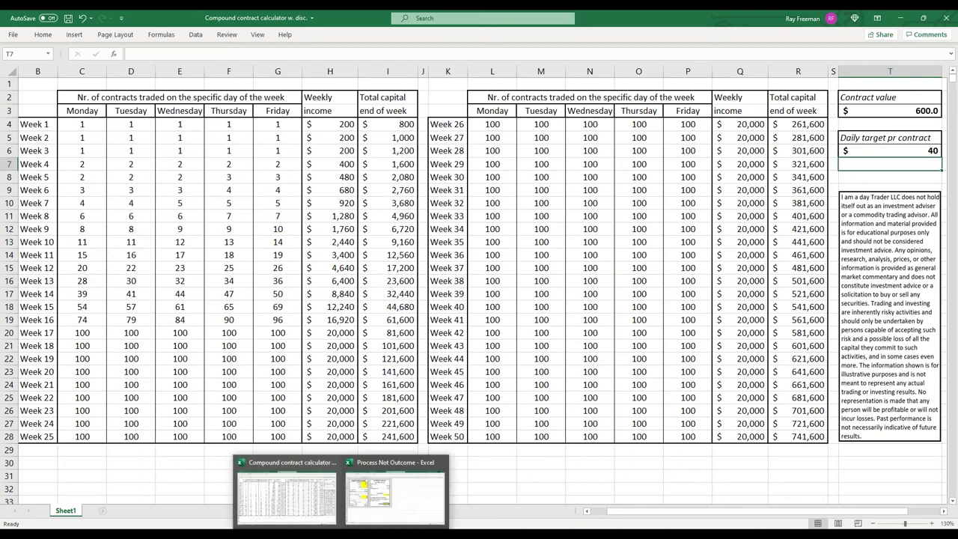
pyautogui.click(378, 500)
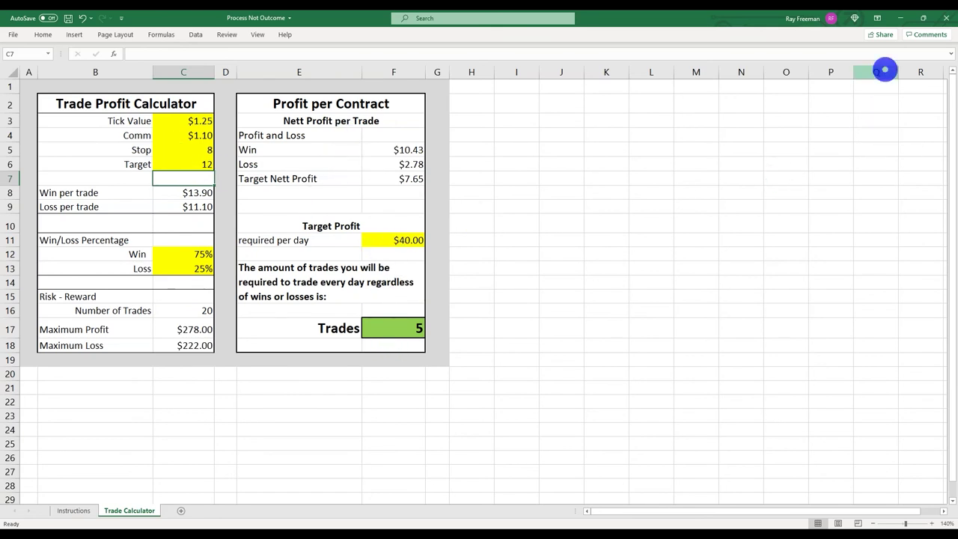
pyautogui.click(908, 21)
# Set the contract value to 1300 in the compound contract calculator
pyautogui.click(896, 113)
pyautogui.write('1300')
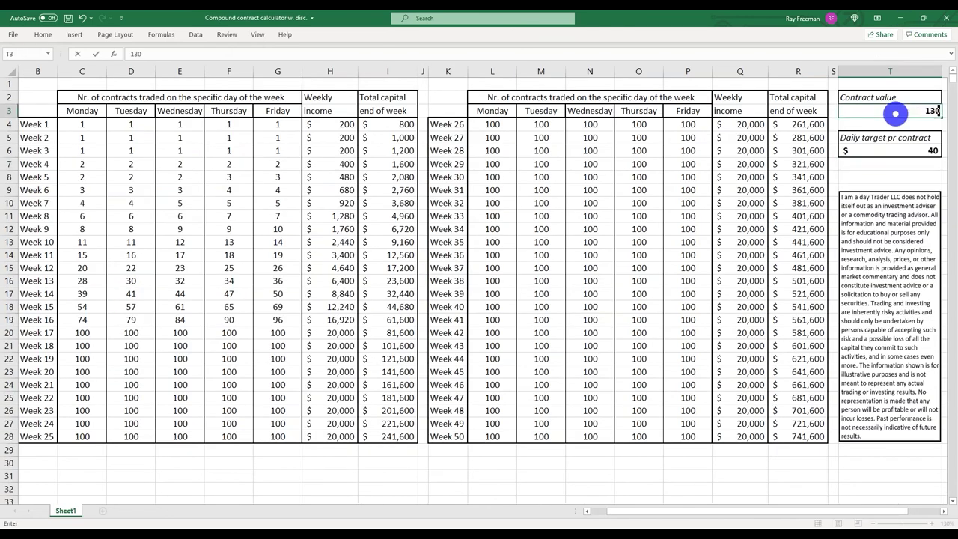
pyautogui.click(896, 154)
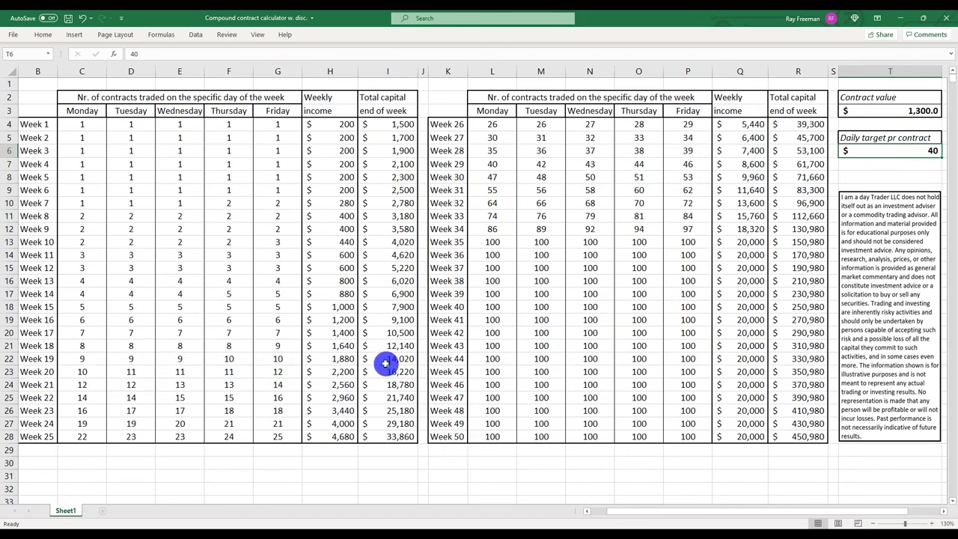
# Set the contract value to 13000 and the daily target per contract to 400
pyautogui.click(890, 110)
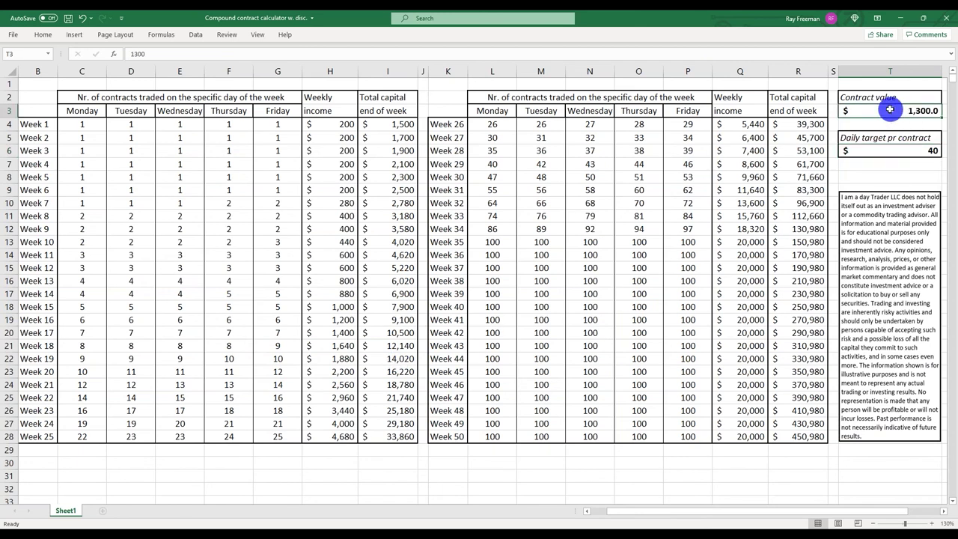
pyautogui.write('13000')
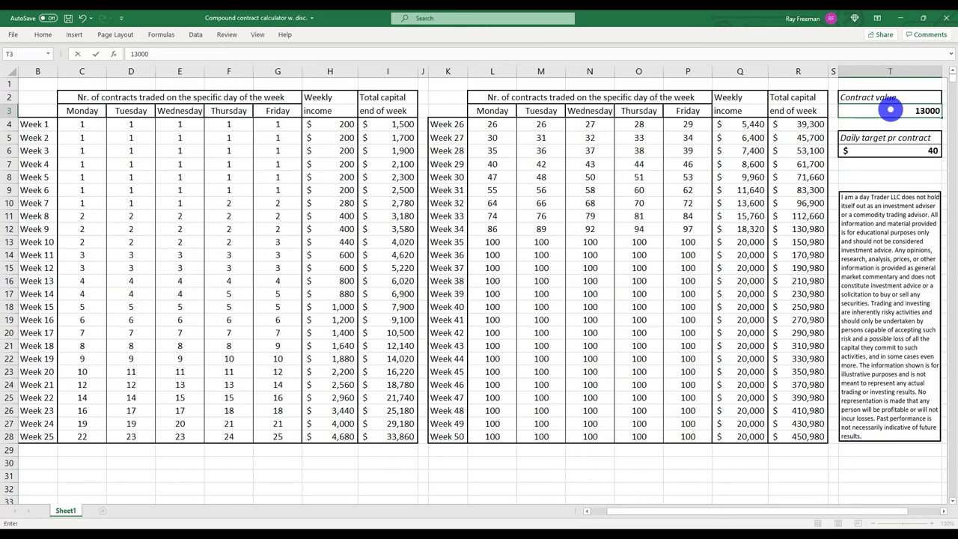
pyautogui.press('Return')
pyautogui.click(898, 151)
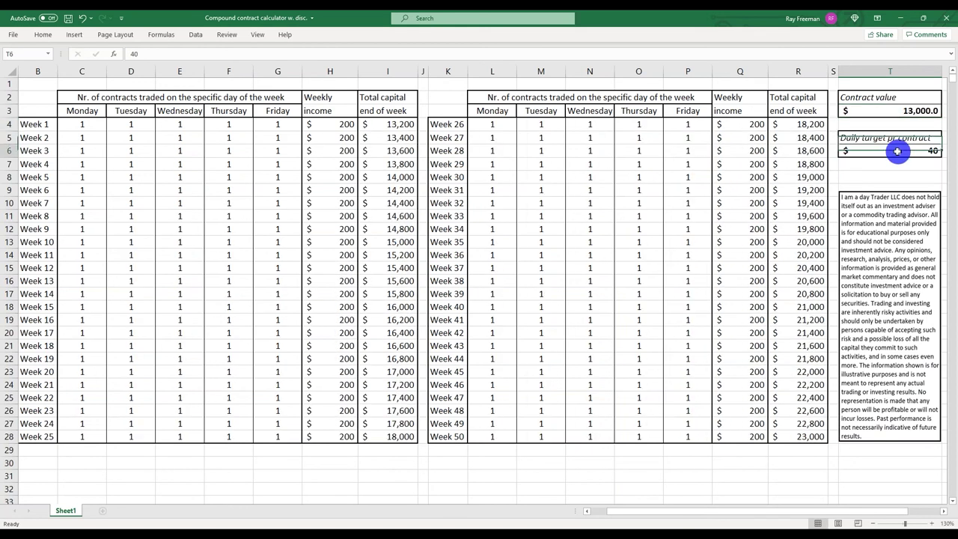
pyautogui.write('400')
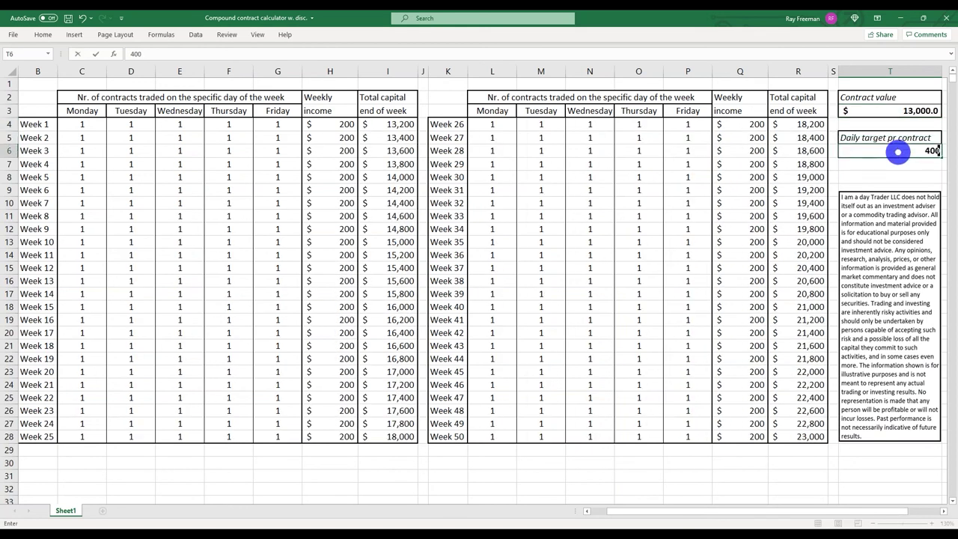
pyautogui.press('Return')
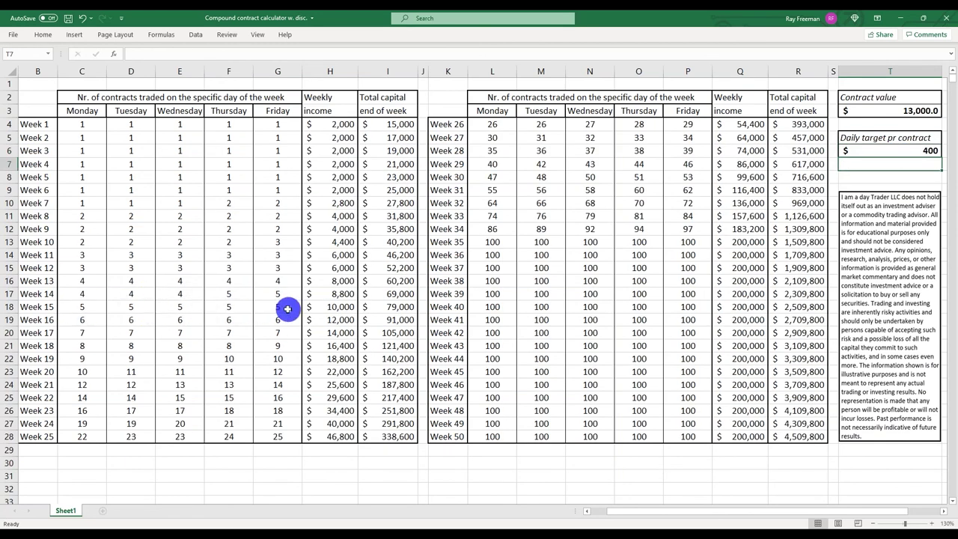
# Set the daily target per contract to 100
pyautogui.click(903, 151)
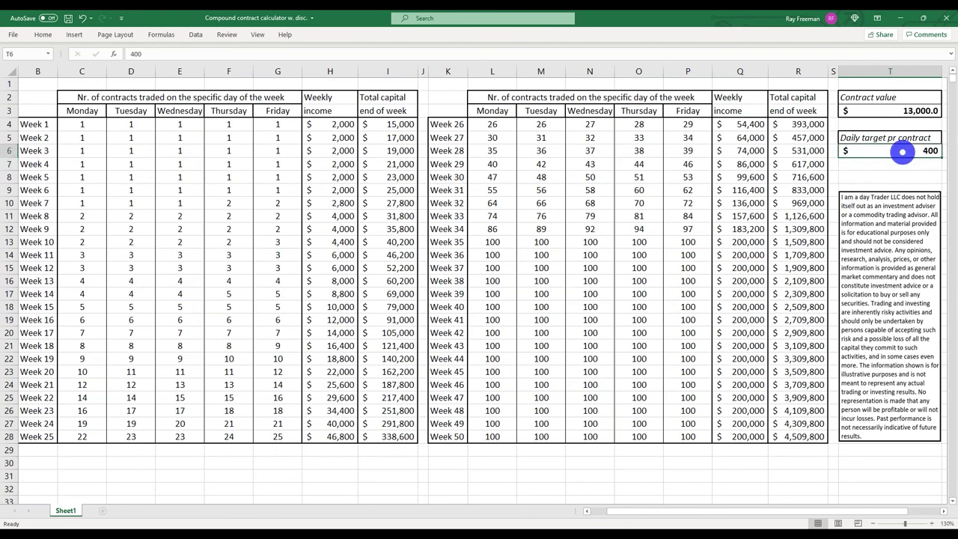
pyautogui.write('100')
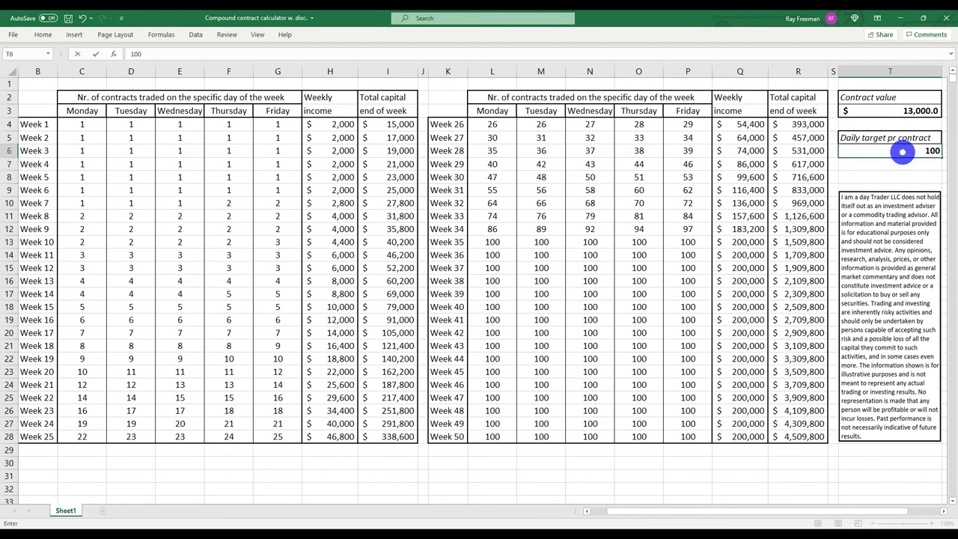
pyautogui.press('Return')
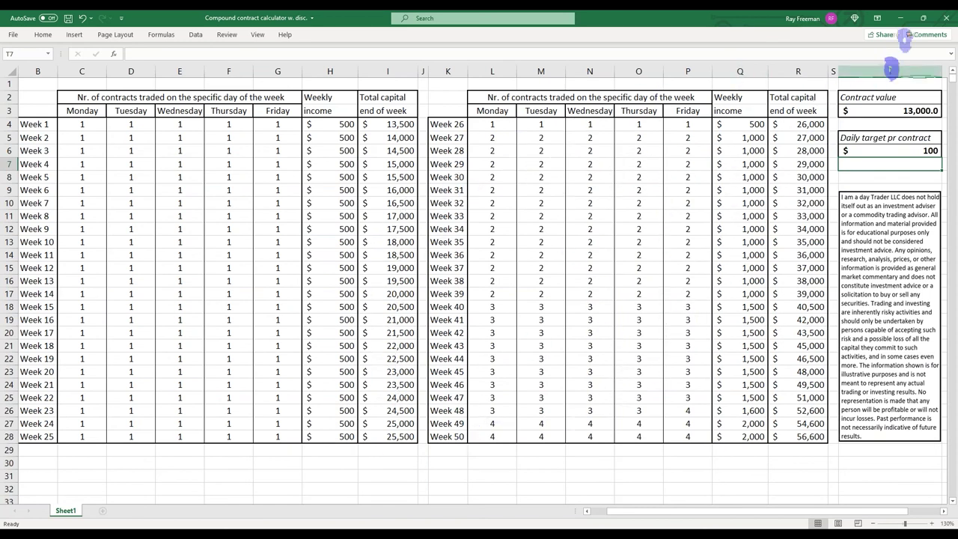
# Return to the PowerPoint presentation and delete the duplicated word "to" from the title on slide 45
pyautogui.click(905, 20)
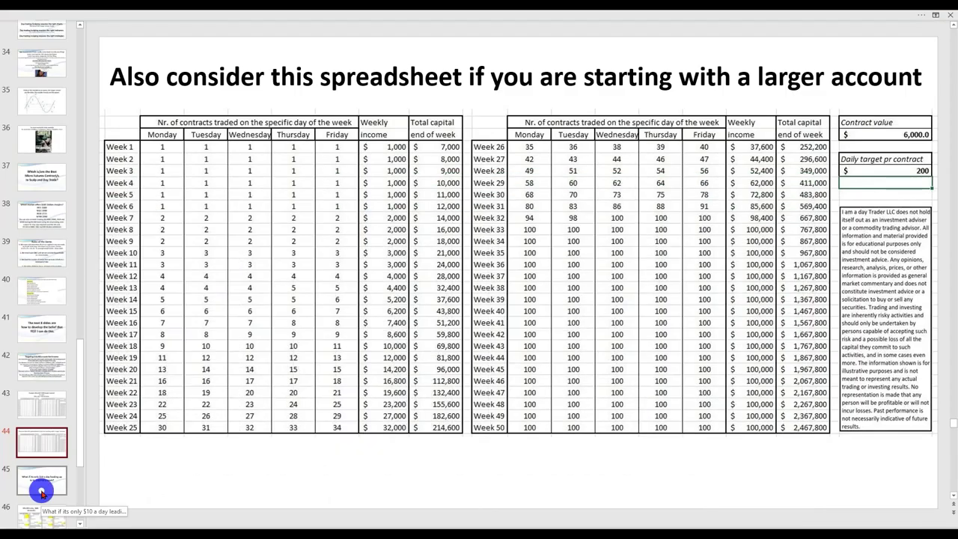
pyautogui.click(38, 489)
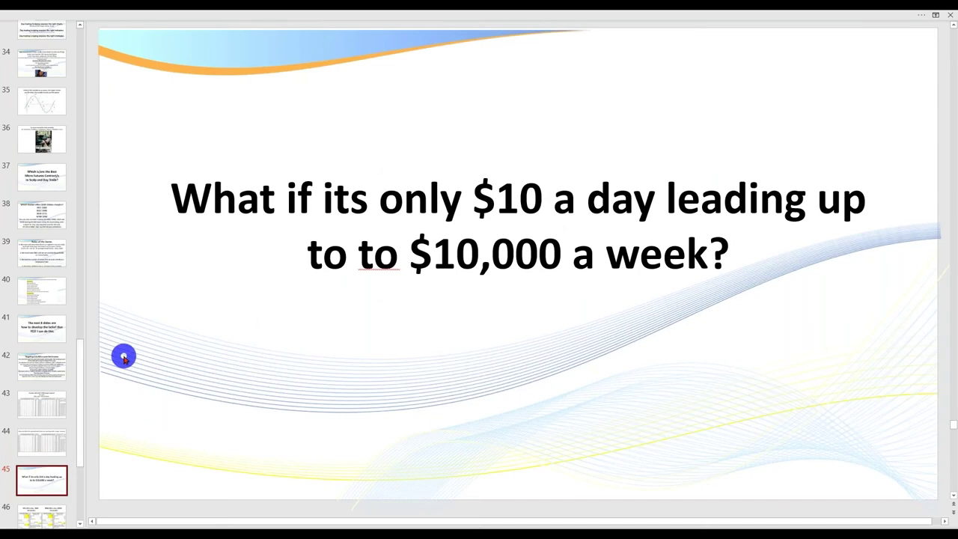
pyautogui.click(396, 258)
pyautogui.press('BackSpace')
pyautogui.press('BackSpace')
pyautogui.press('BackSpace')
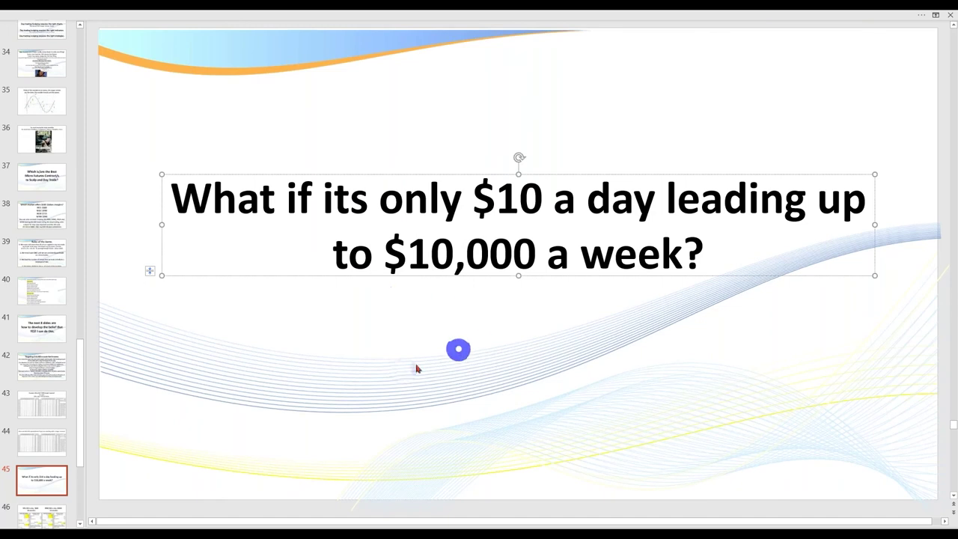
pyautogui.click(400, 368)
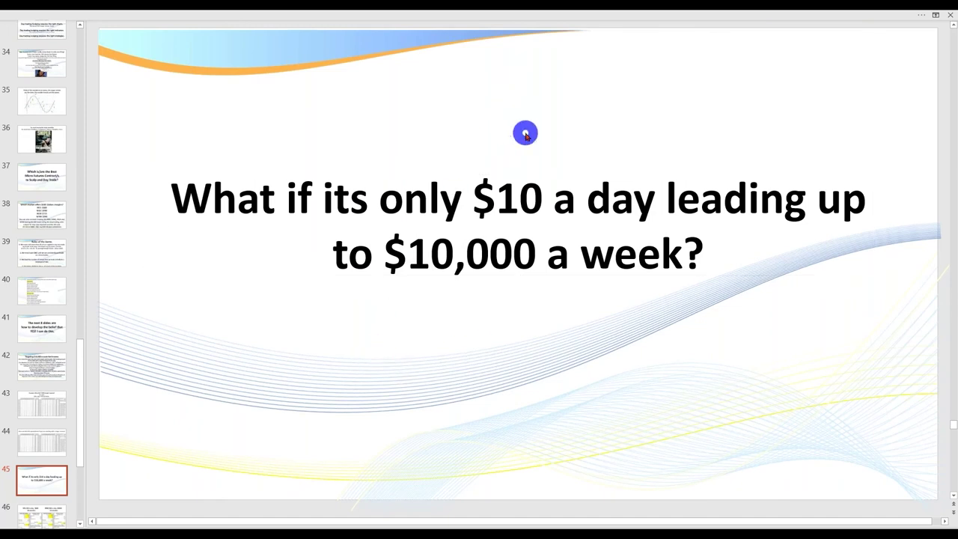
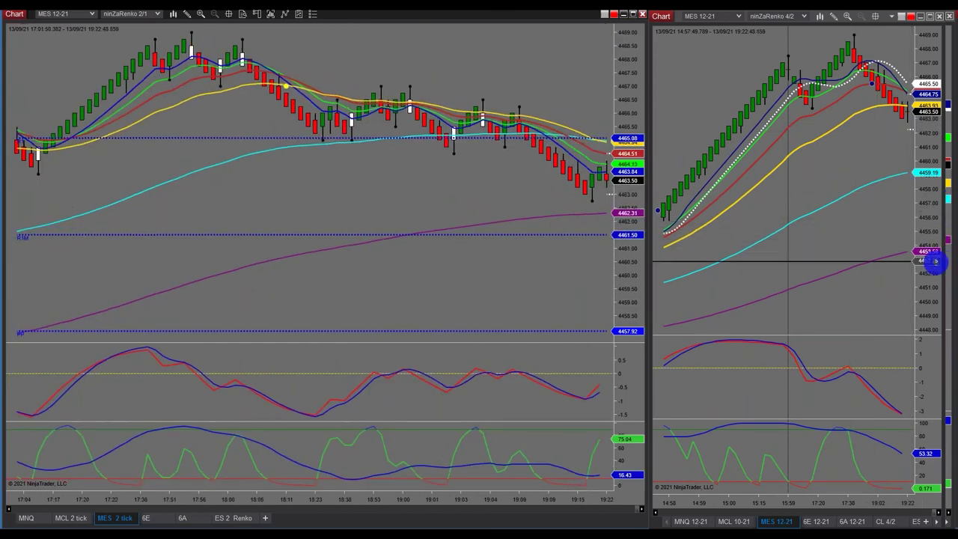
# Mark the earlier pullback on the MES 2 tick chart in NinjaTrader with vertical lines at about 17:00 and 17:17
pyautogui.scroll(5, 511, 254)
pyautogui.scroll(-6, 406, 234)
pyautogui.scroll(-3, 404, 232)
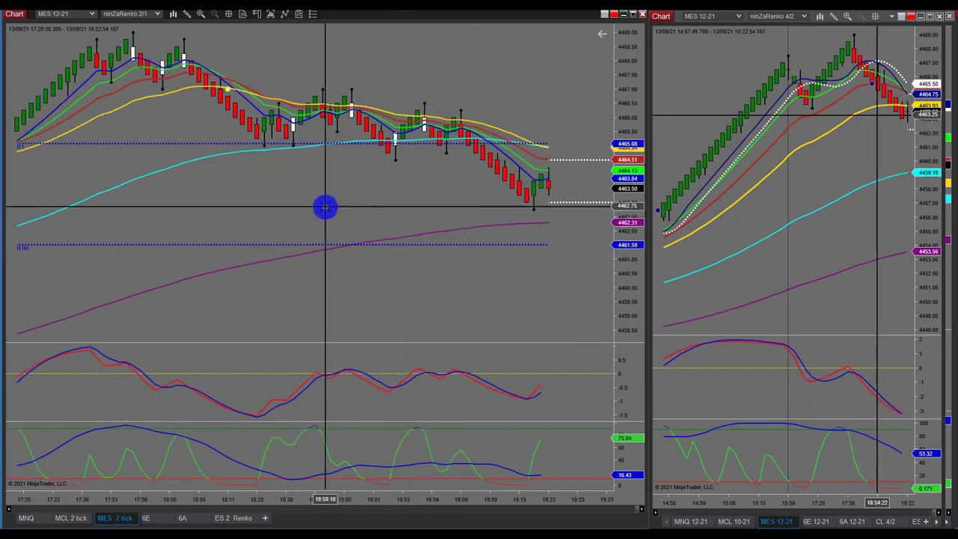
pyautogui.scroll(3, 327, 207)
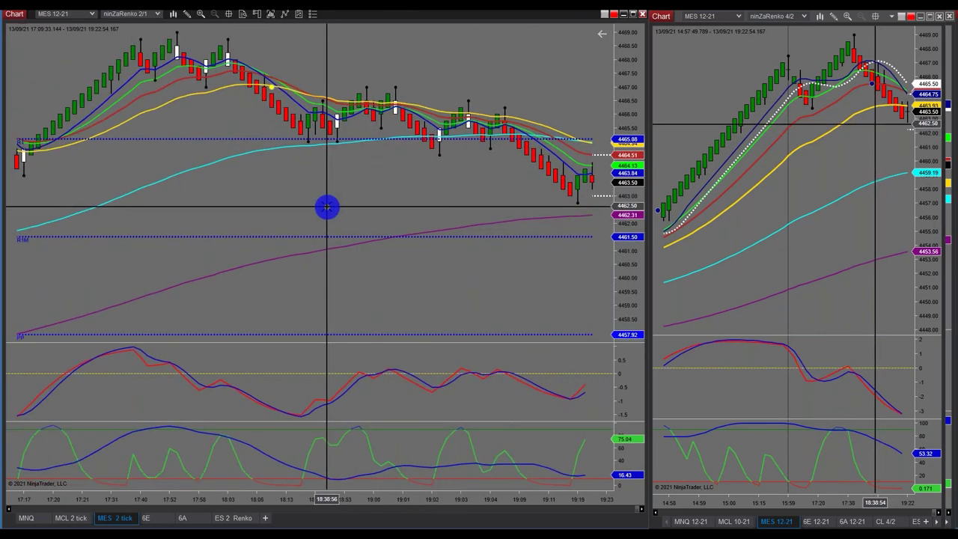
pyautogui.scroll(5, 327, 207)
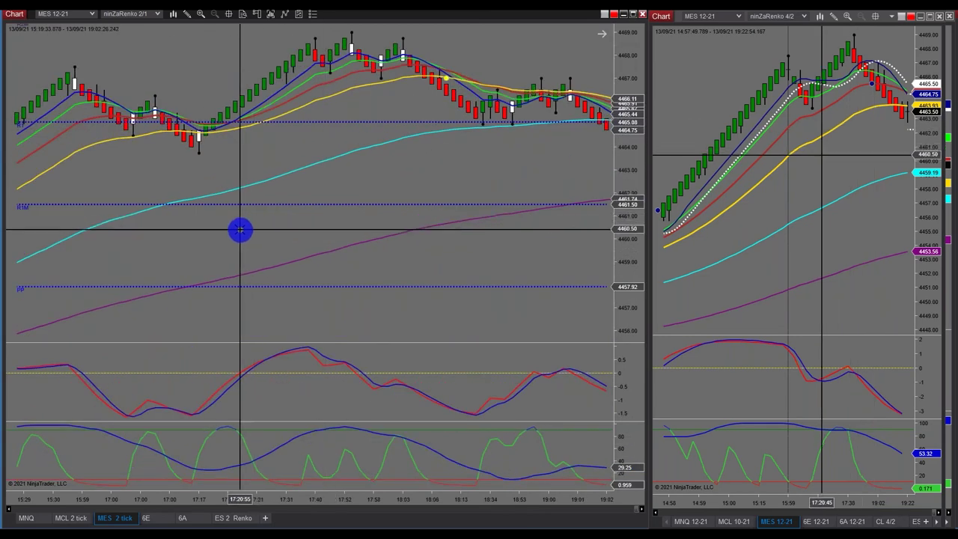
pyautogui.scroll(5, 209, 293)
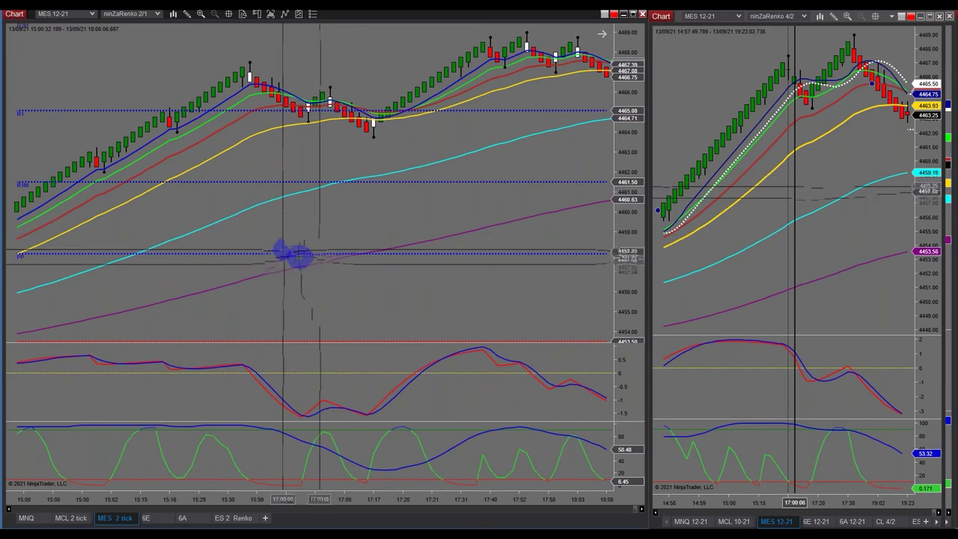
pyautogui.click(316, 255)
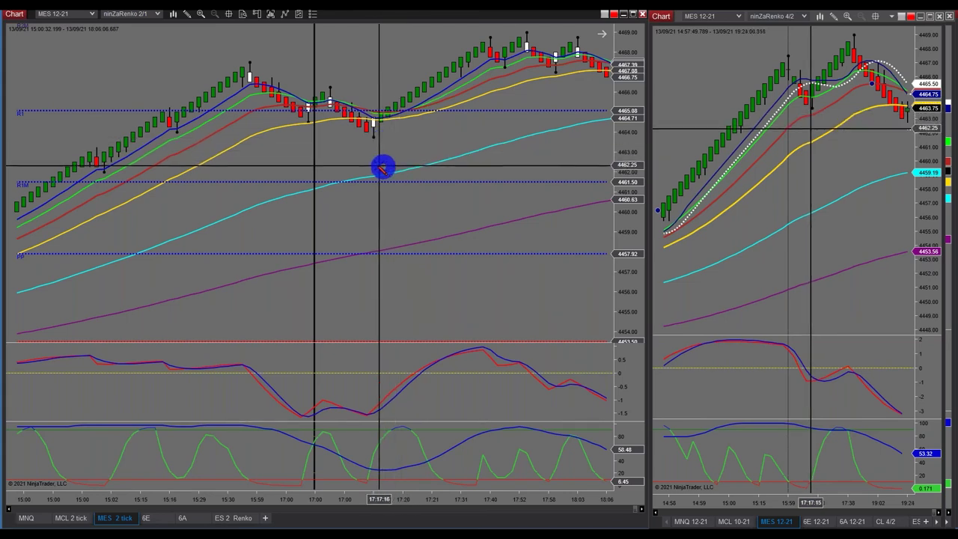
pyautogui.click(314, 100)
pyautogui.click(380, 124)
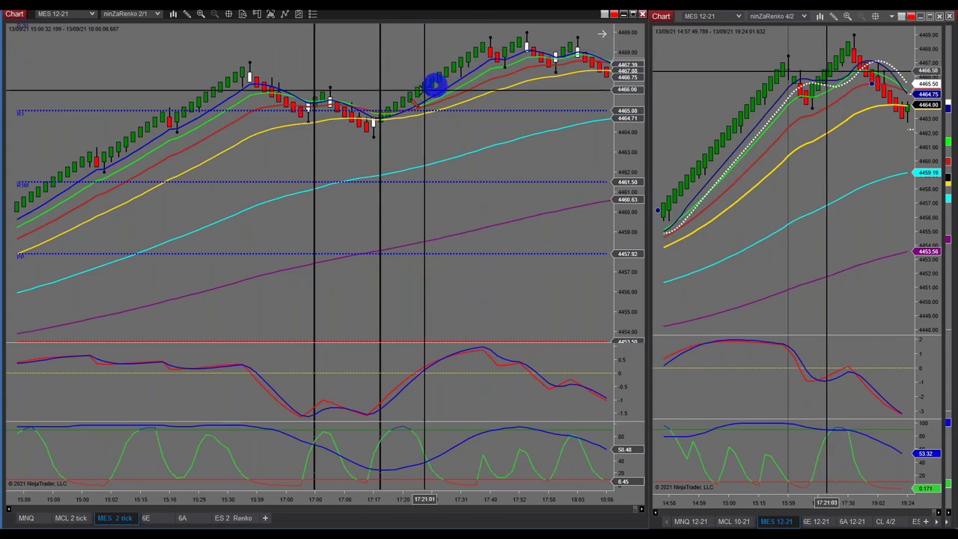
# Mark further setups on the MES 2 tick chart with vertical lines at about 17:56, 18:53 and 19:01
pyautogui.scroll(-3, 468, 116)
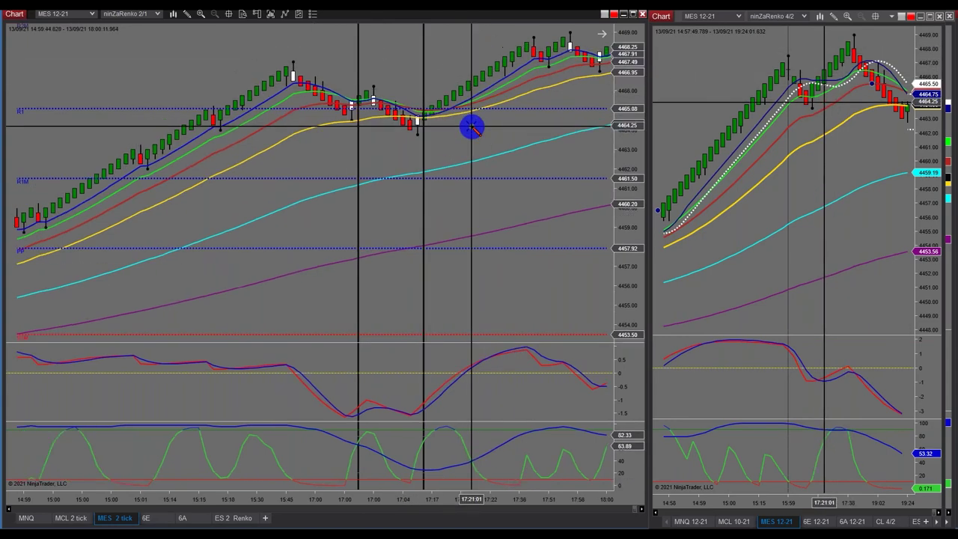
pyautogui.scroll(-3, 470, 128)
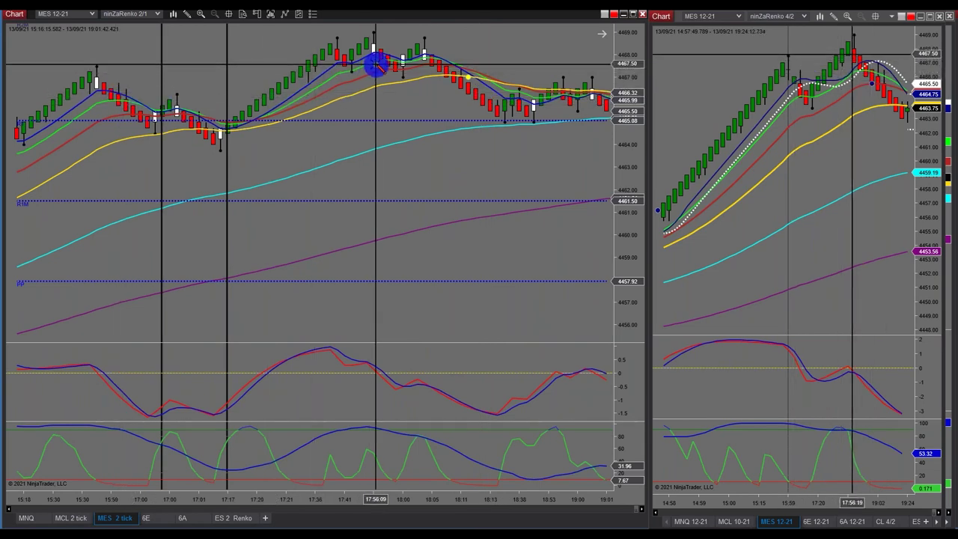
pyautogui.scroll(10, 515, 325)
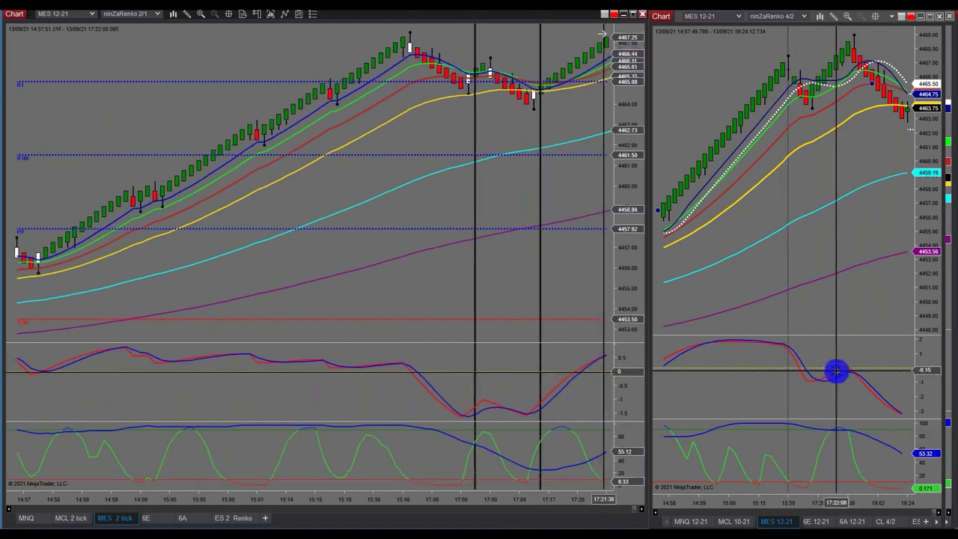
pyautogui.scroll(-5, 452, 197)
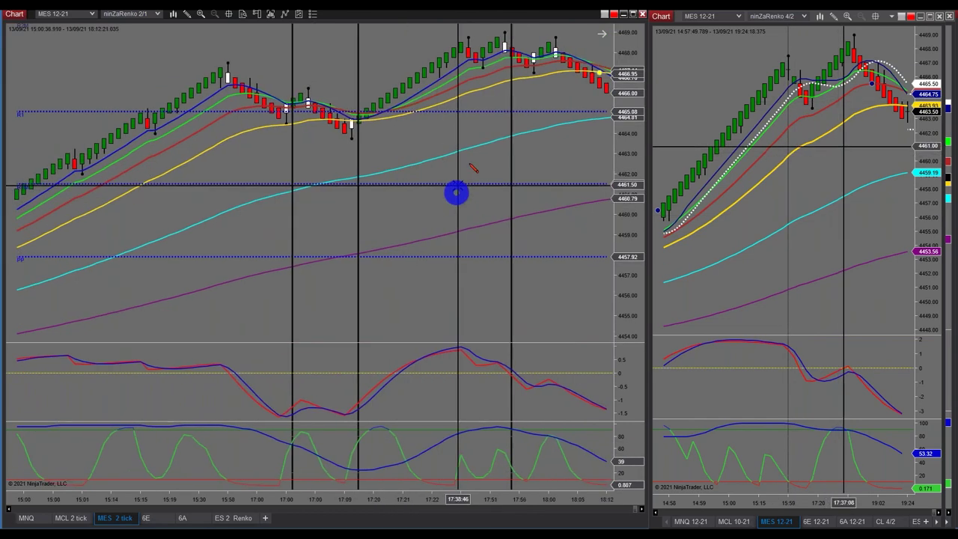
pyautogui.scroll(-5, 509, 50)
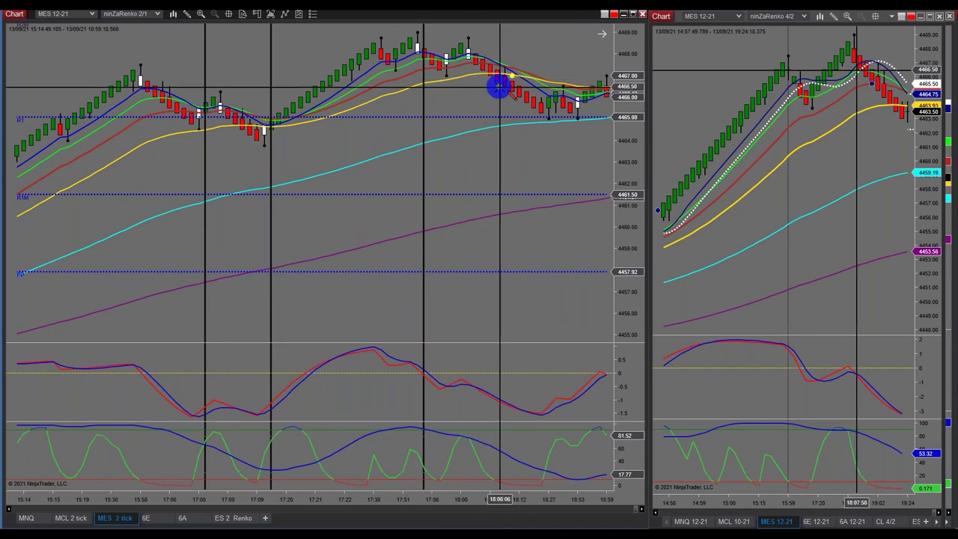
pyautogui.scroll(-5, 562, 135)
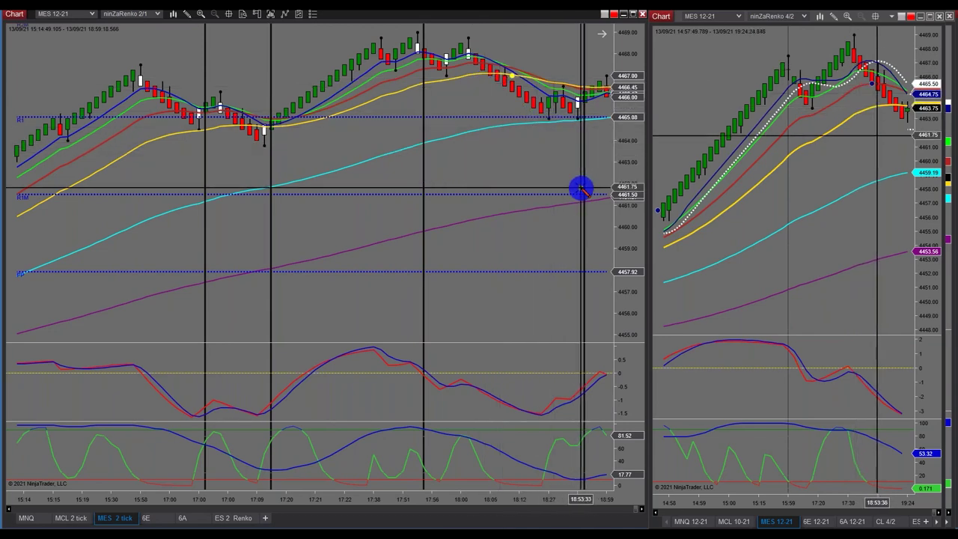
pyautogui.scroll(-1, 577, 190)
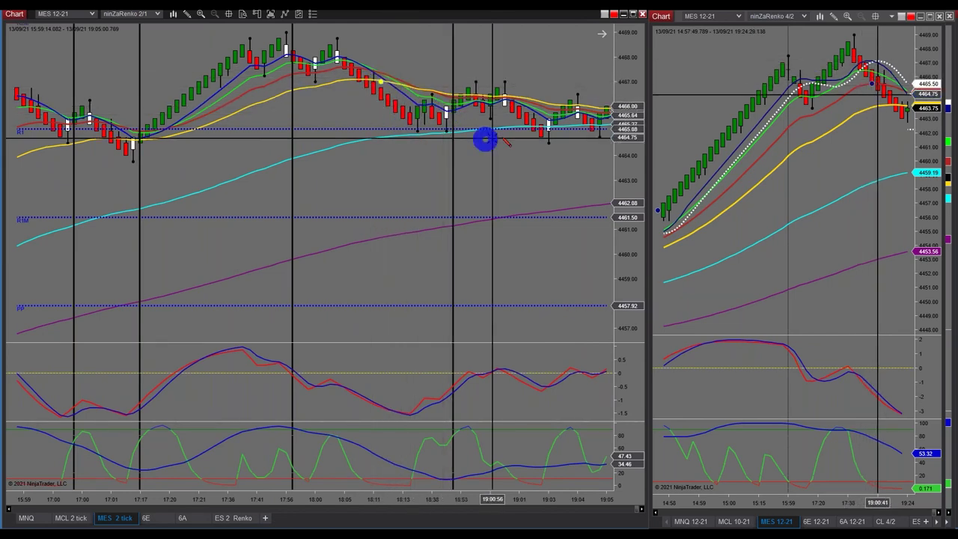
pyautogui.scroll(-6, 518, 199)
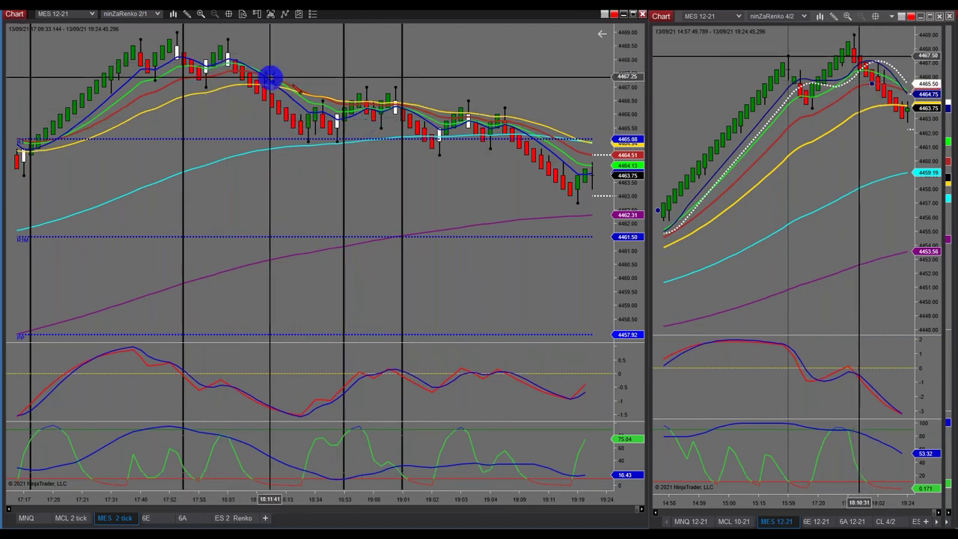
# Mark setups in the earlier MES price action with vertical lines at about 14:47, 14:50, 14:53 and 14:58
pyautogui.scroll(15, 402, 212)
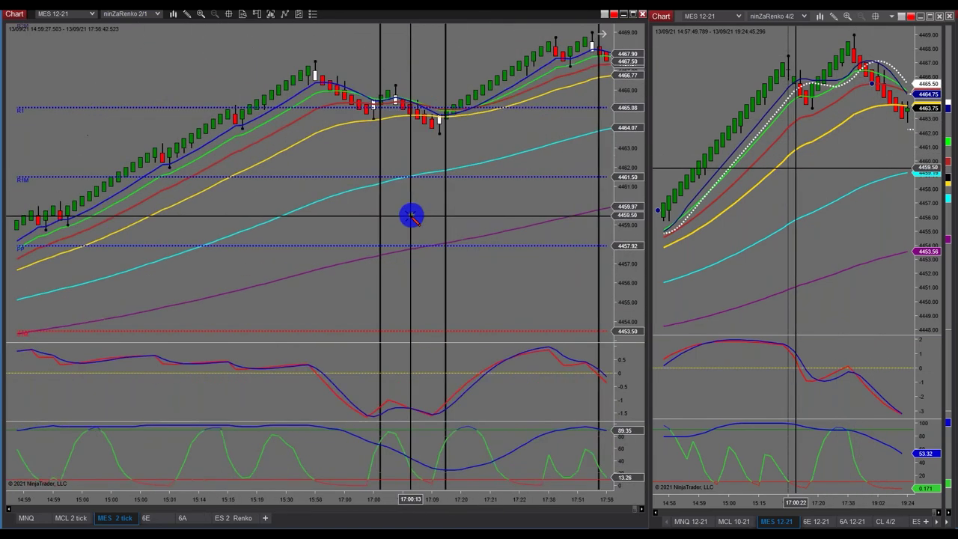
pyautogui.scroll(20, 411, 218)
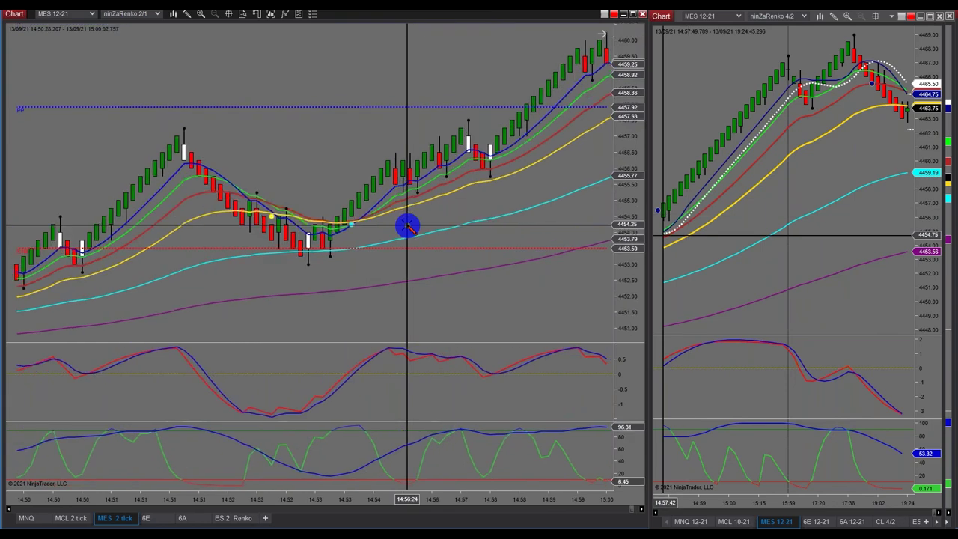
pyautogui.scroll(15, 408, 226)
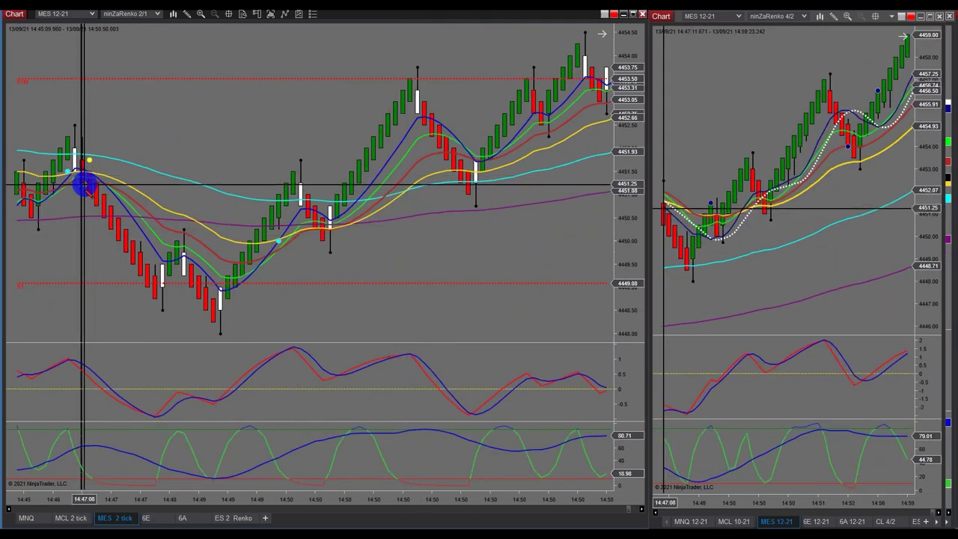
pyautogui.scroll(-8, 492, 177)
pyautogui.scroll(-5, 503, 271)
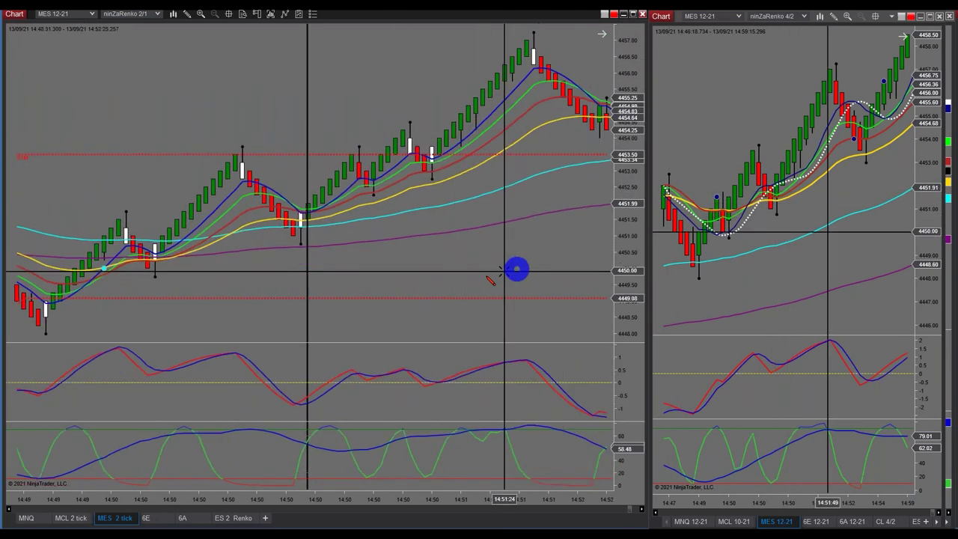
pyautogui.scroll(-5, 504, 271)
pyautogui.scroll(-5, 516, 224)
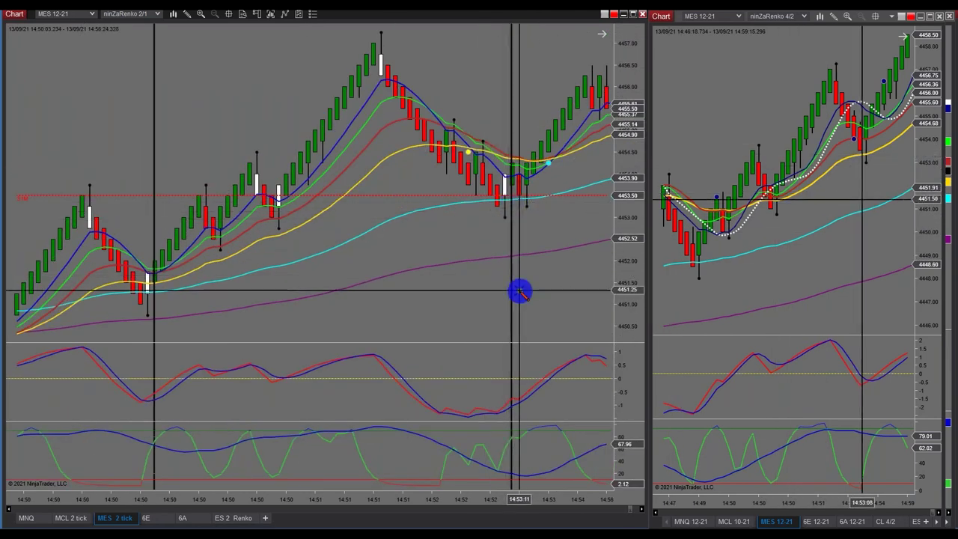
pyautogui.scroll(-5, 516, 295)
pyautogui.scroll(-5, 471, 317)
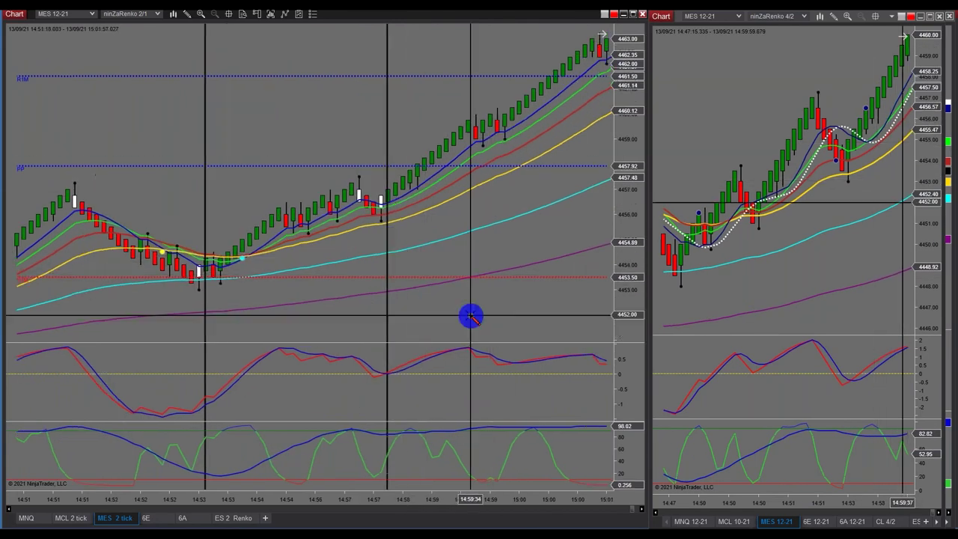
# Add vertical lines at the remaining MES pullback ends at about 14:49 and 14:50:50
pyautogui.scroll(-5, 471, 317)
pyautogui.scroll(-5, 179, 342)
pyautogui.scroll(5, 179, 342)
pyautogui.scroll(5, 201, 338)
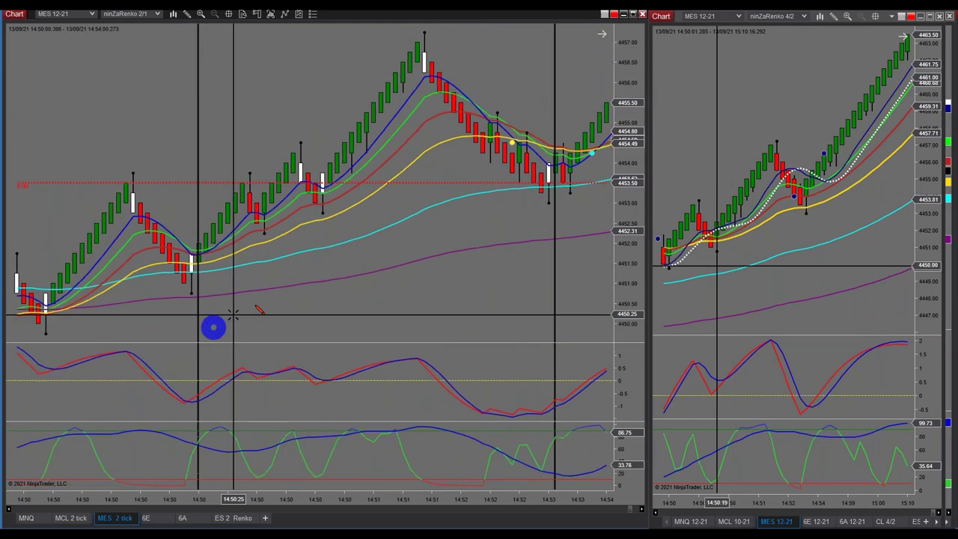
pyautogui.scroll(8, 336, 327)
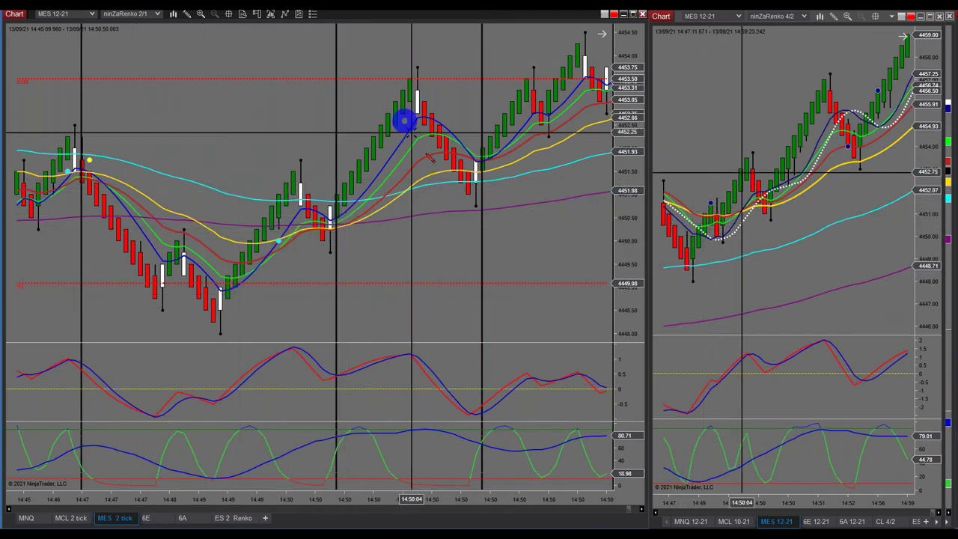
pyautogui.scroll(-5, 552, 165)
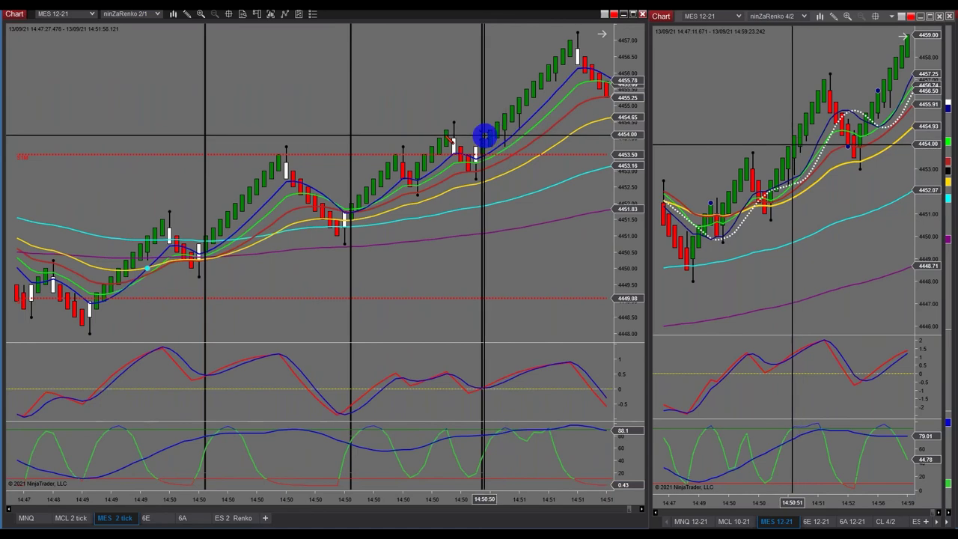
# Switch to the MNQ chart and mark setups with vertical lines at about 14:53 and 14:55
pyautogui.click(27, 517)
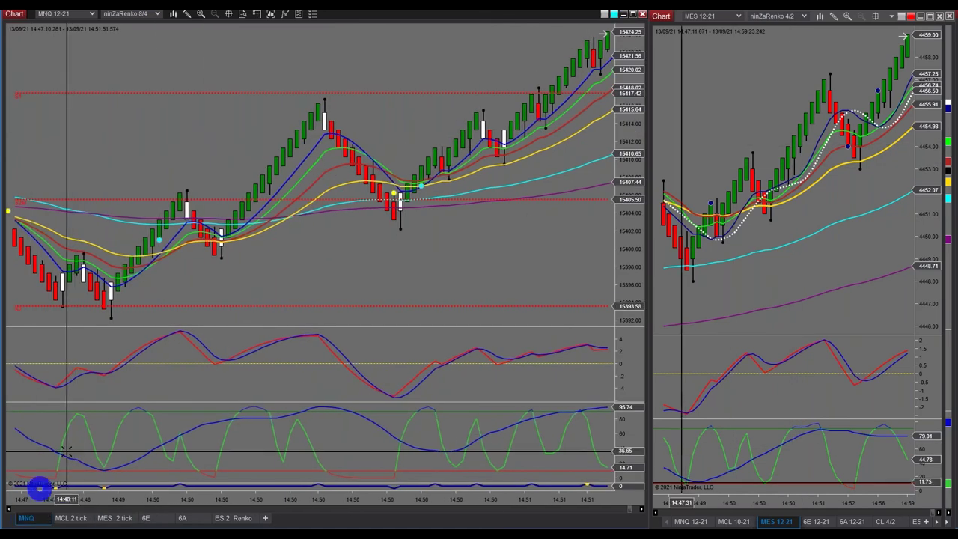
pyautogui.scroll(-10, 334, 301)
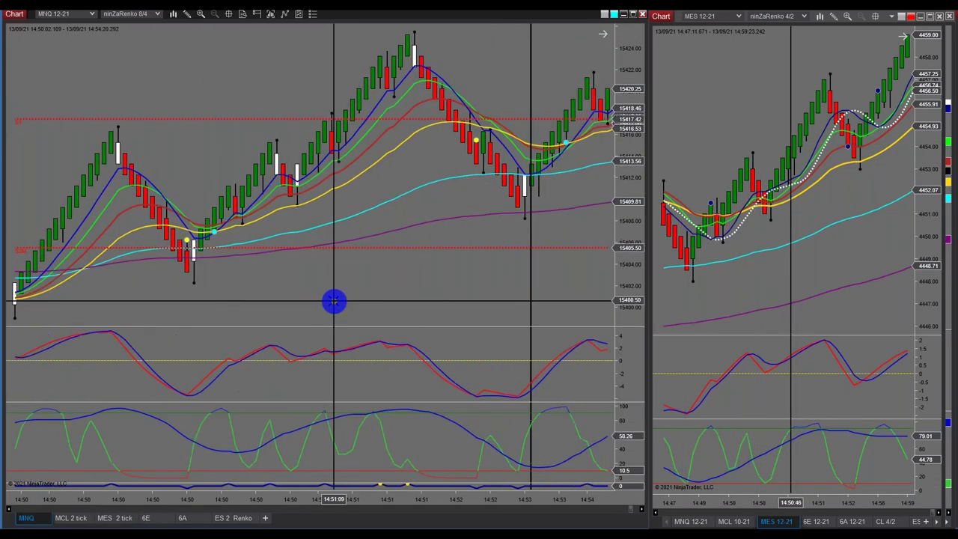
pyautogui.scroll(-10, 334, 299)
# Mark the recent MNQ setups with vertical lines at about 17:00, 17:17, 18:03 and 19:01
pyautogui.click(601, 34)
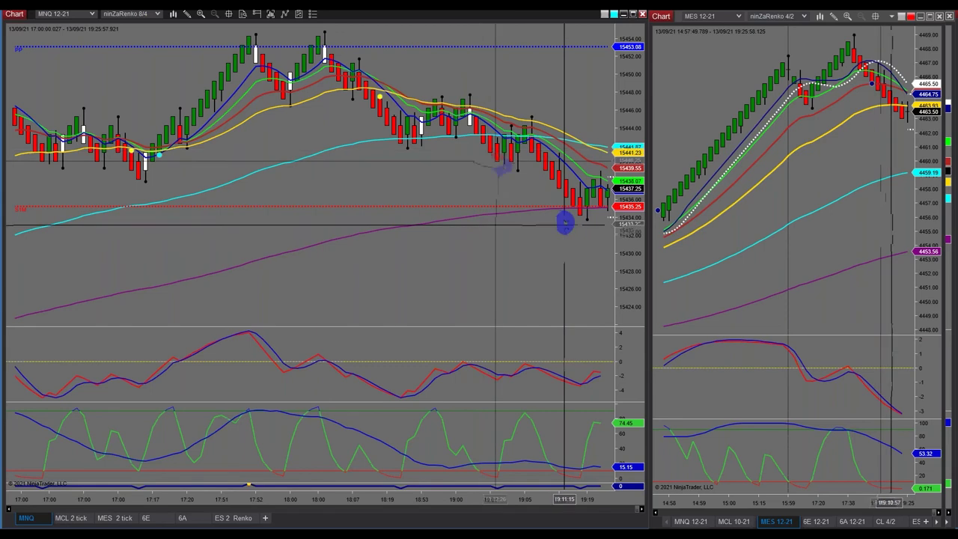
pyautogui.moveTo(439, 270); pyautogui.dragTo(464, 286)
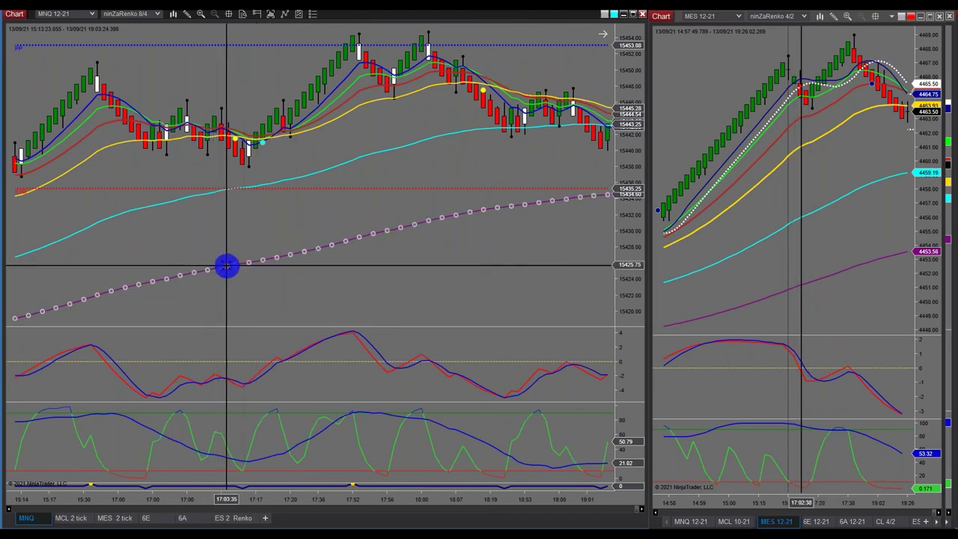
pyautogui.click(225, 244)
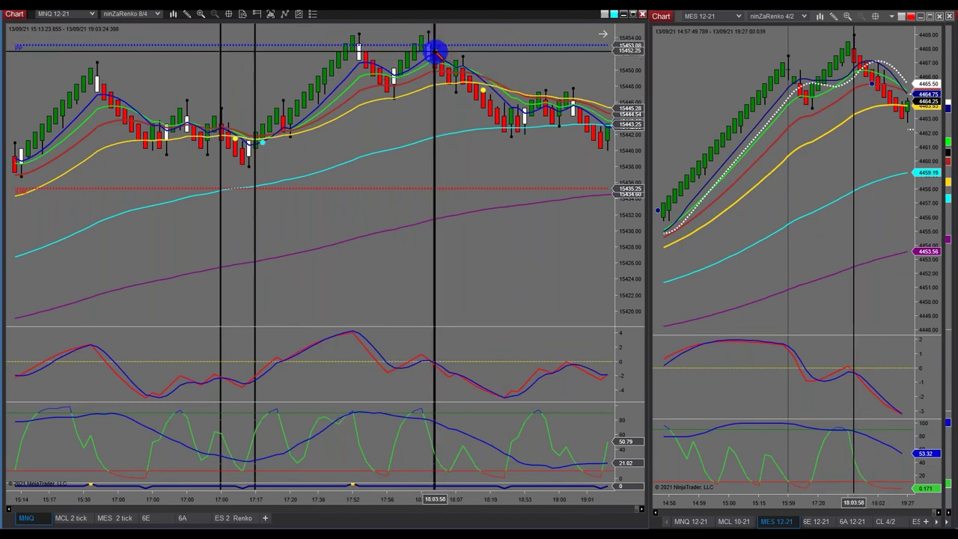
pyautogui.scroll(5, 434, 79)
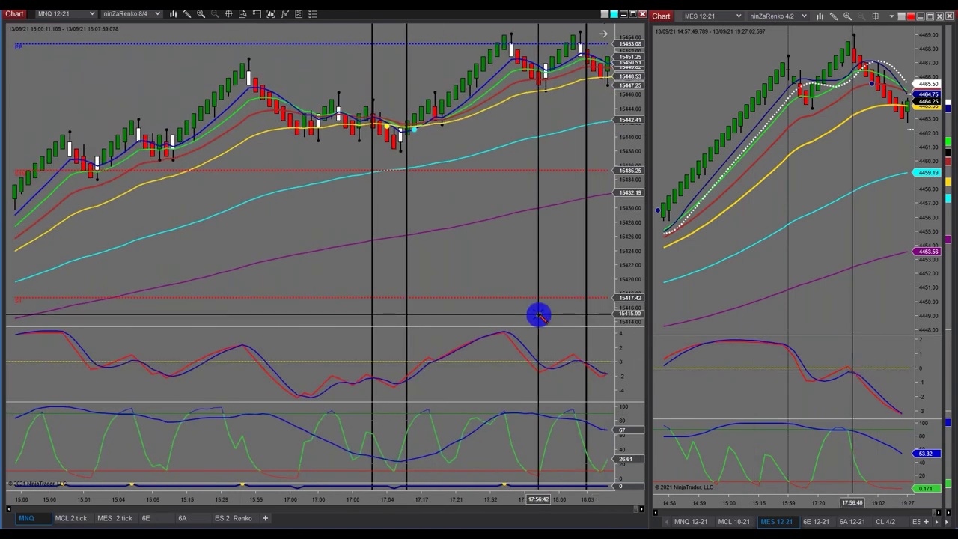
pyautogui.scroll(-3, 522, 304)
pyautogui.scroll(-2, 524, 307)
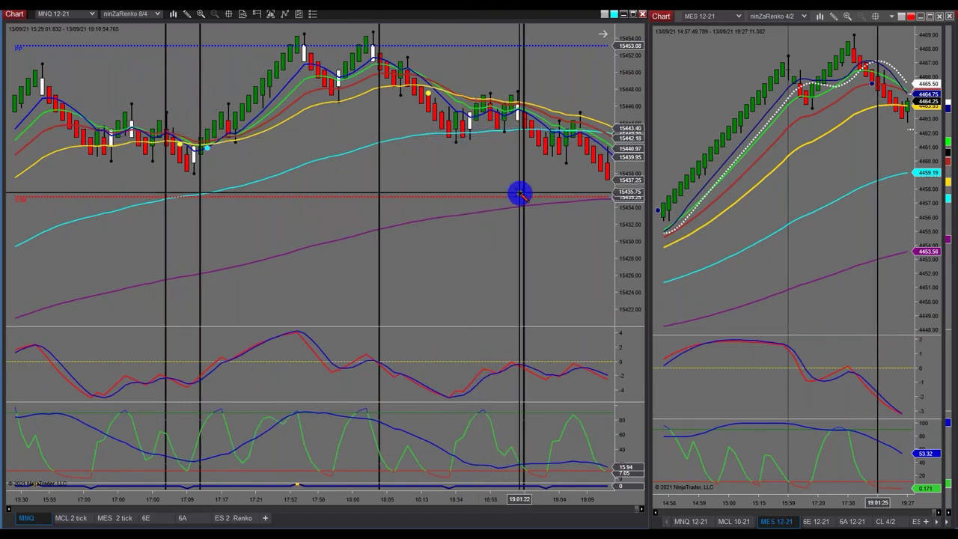
pyautogui.scroll(-5, 517, 194)
pyautogui.scroll(3, 389, 242)
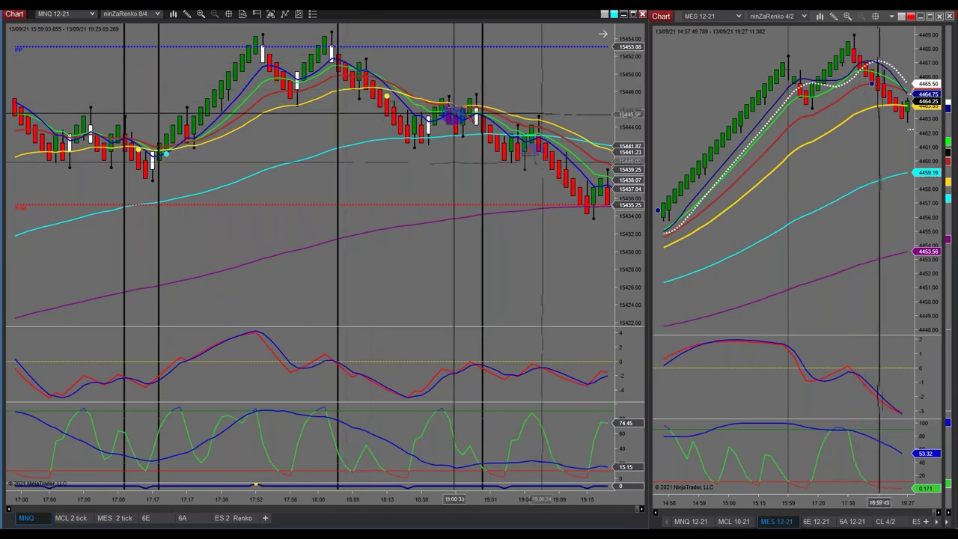
# Go back to the overnight session on the MNQ chart and mark the pullback at about 23:30 with a vertical line
pyautogui.scroll(5, 332, 240)
pyautogui.scroll(5, 335, 240)
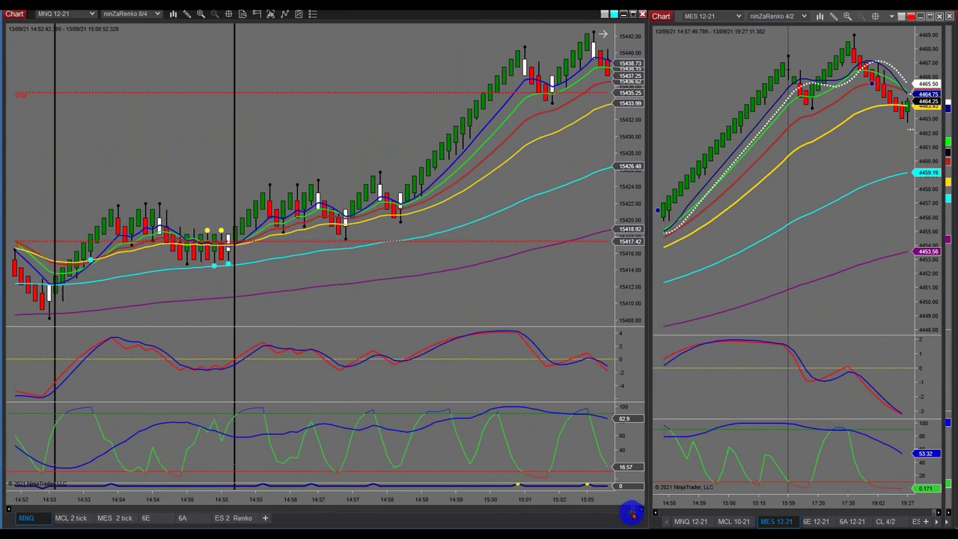
pyautogui.moveTo(632, 510); pyautogui.dragTo(420, 482)
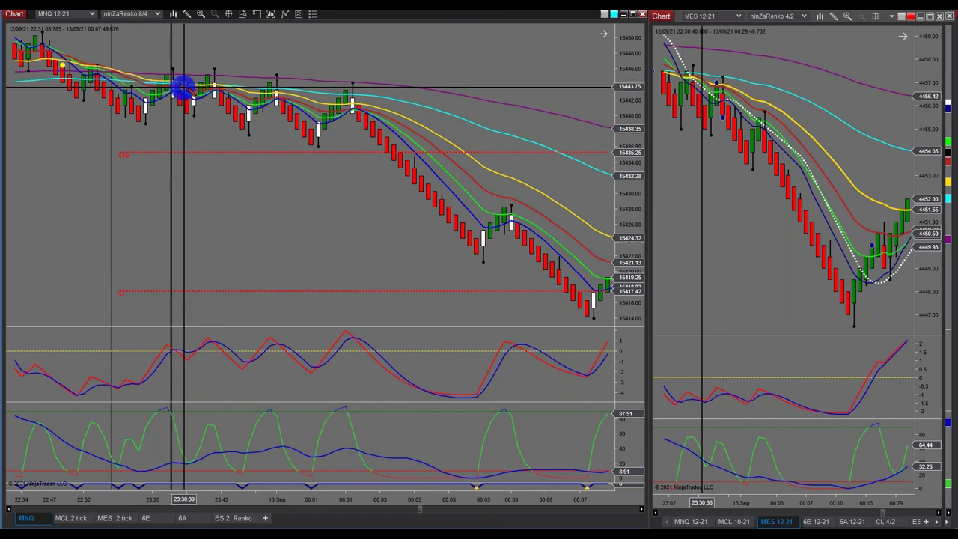
pyautogui.click(171, 73)
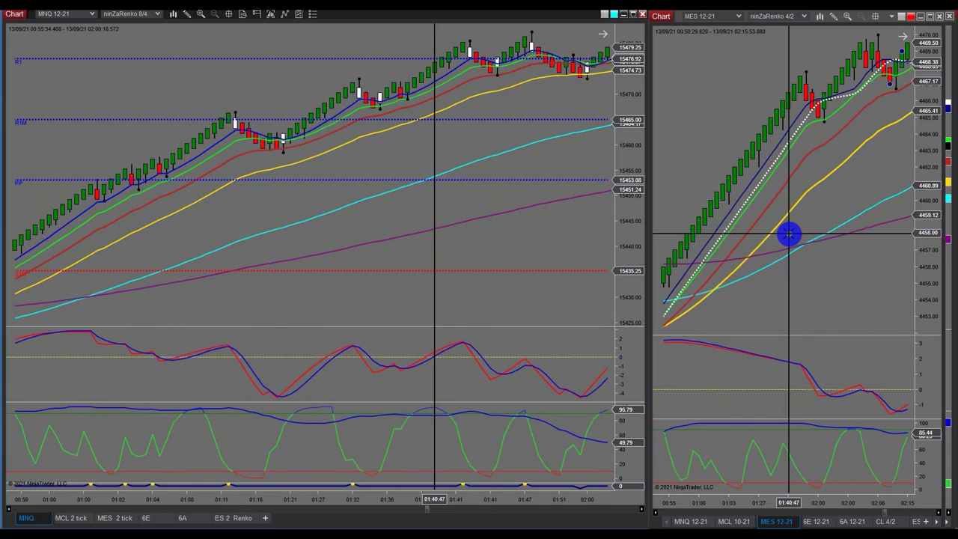
# Show MCL 10-21 in both charts at the latest bars and mark vertical lines at about 17:05 and 18:47 on the 2 tick chart
pyautogui.click(69, 518)
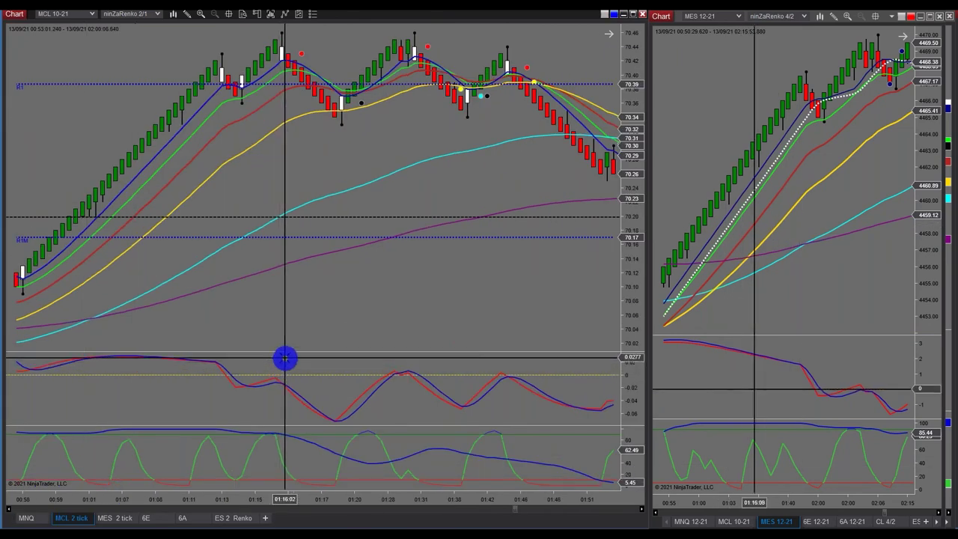
pyautogui.click(607, 35)
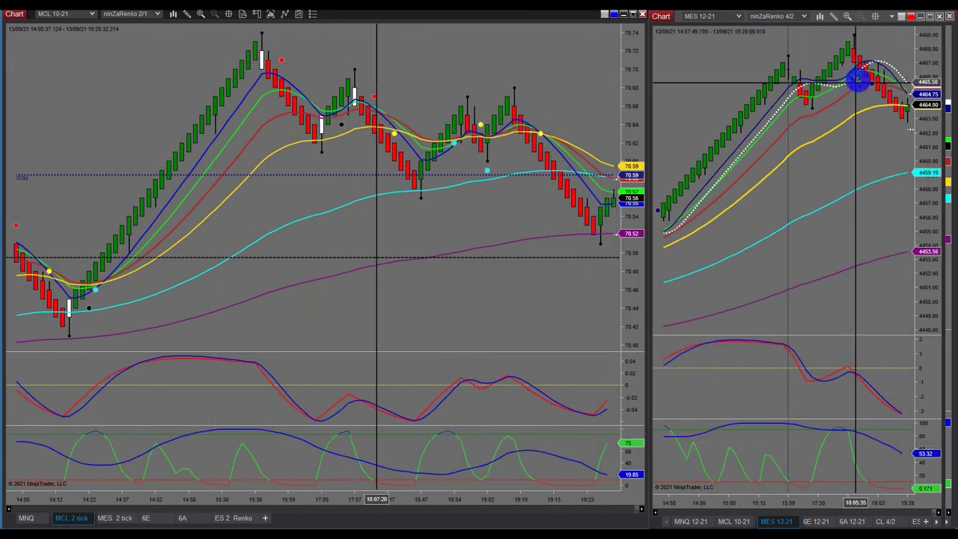
pyautogui.click(730, 522)
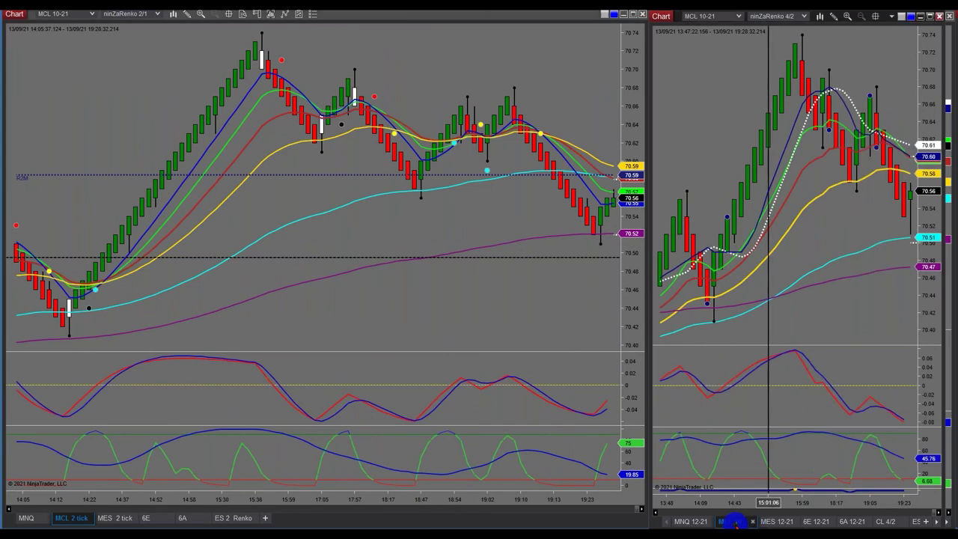
pyautogui.scroll(2, 799, 381)
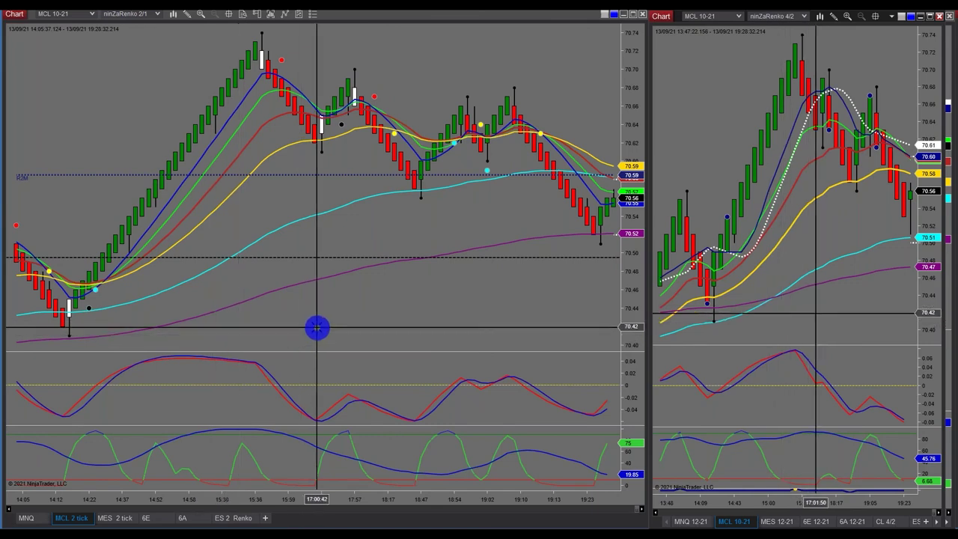
pyautogui.moveTo(321, 318); pyautogui.dragTo(321, 297)
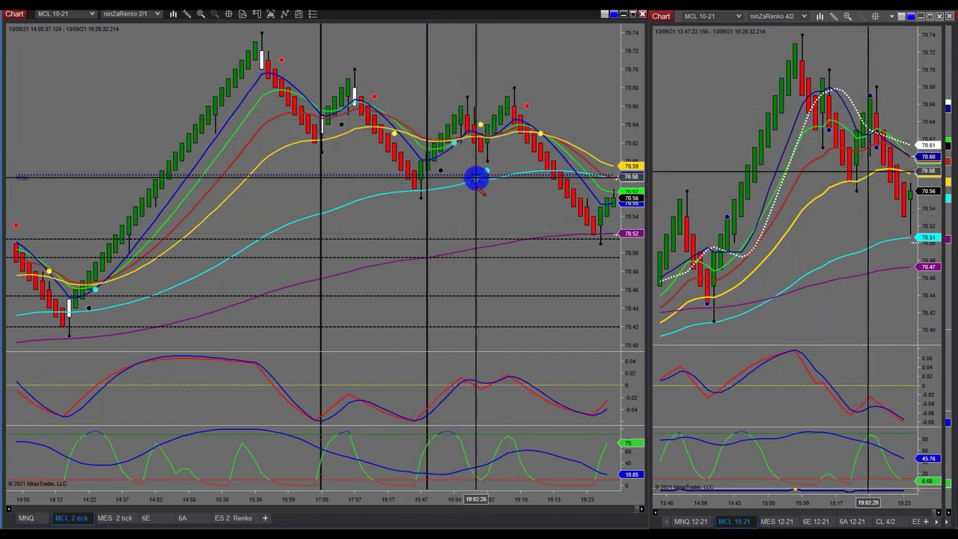
pyautogui.scroll(-5, 476, 178)
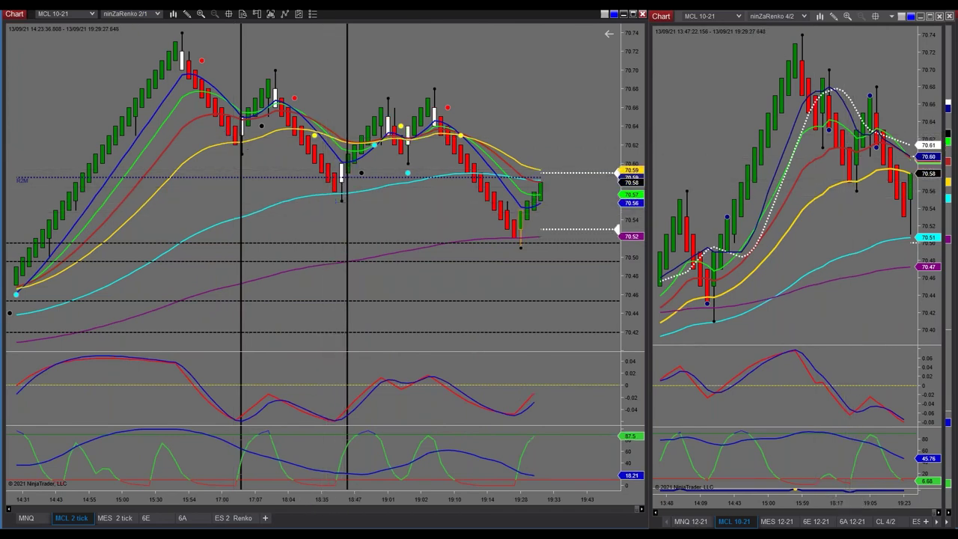
# Bring up the Process Not Outcome workbook in Excel and switch to PowerPoint to show slide 46 with the MCL and MNQ profit calculators
pyautogui.moveTo(340, 535)
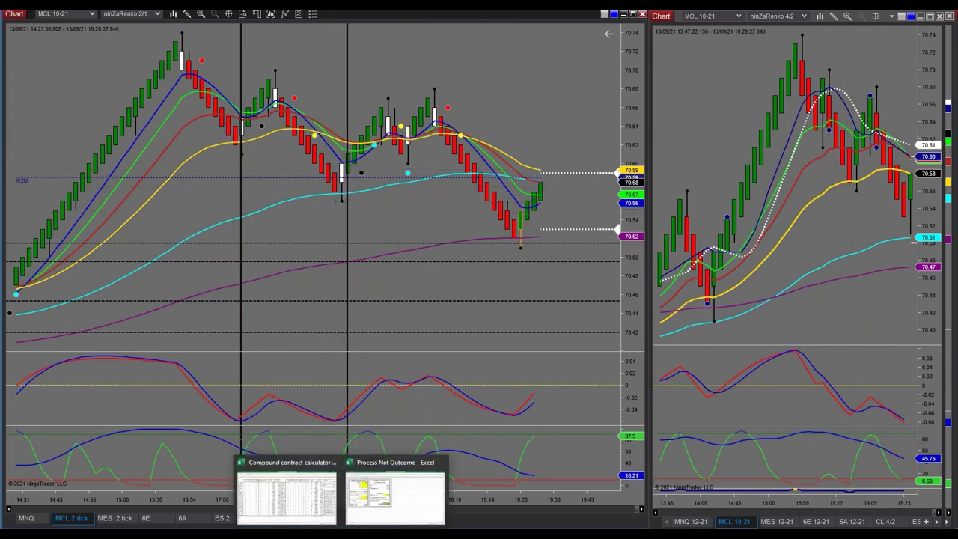
pyautogui.click(381, 503)
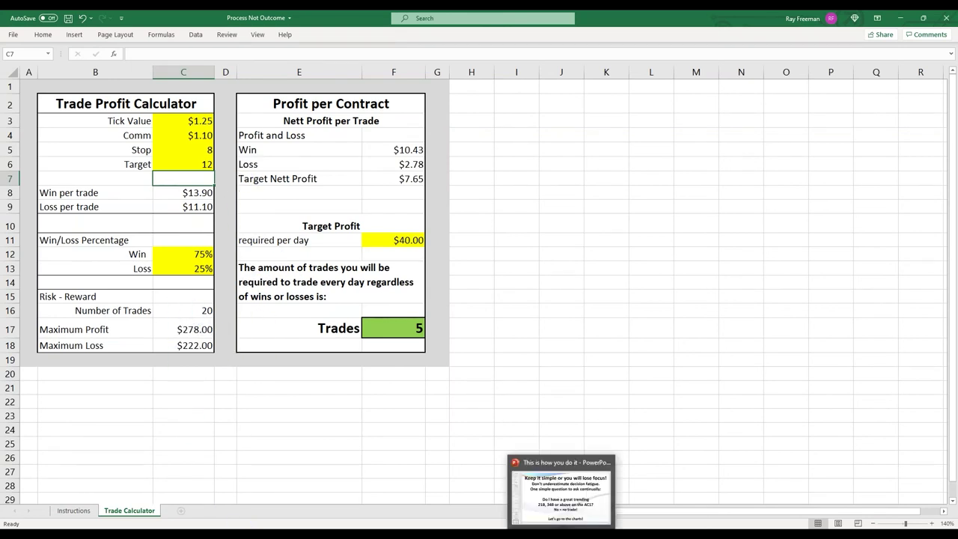
pyautogui.click(560, 534)
pyautogui.click(47, 310)
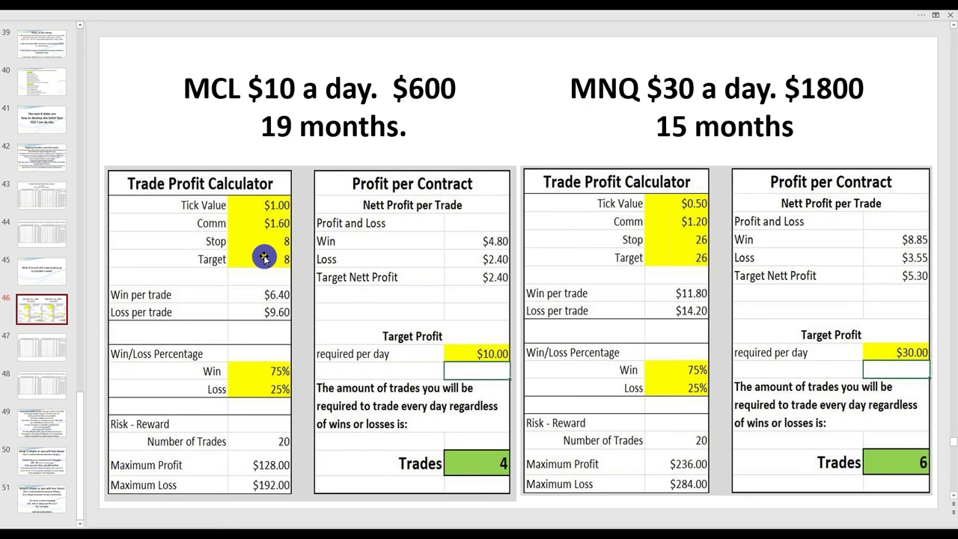
# Return to the MCL charts and mark the setup at about 19:10 with a vertical line on the 2 tick chart
pyautogui.click(922, 17)
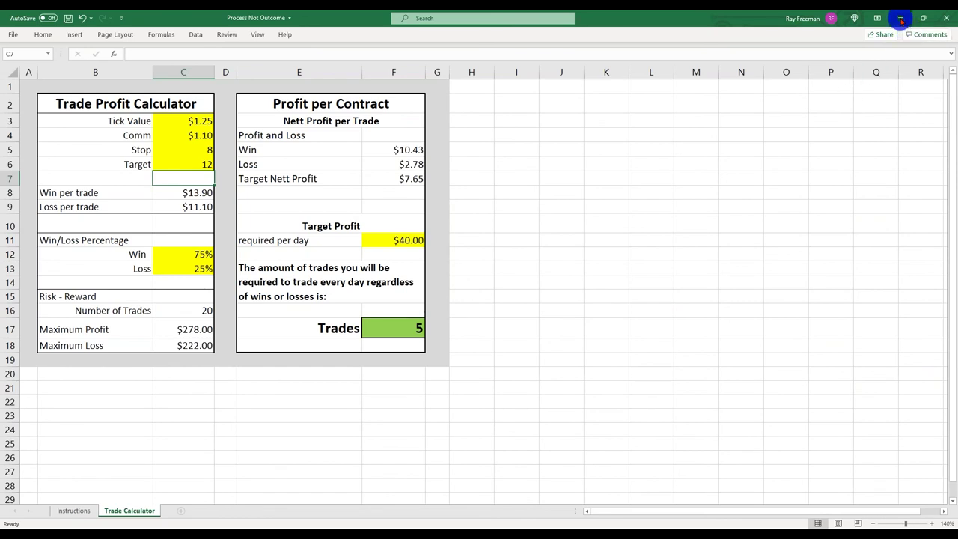
pyautogui.click(900, 19)
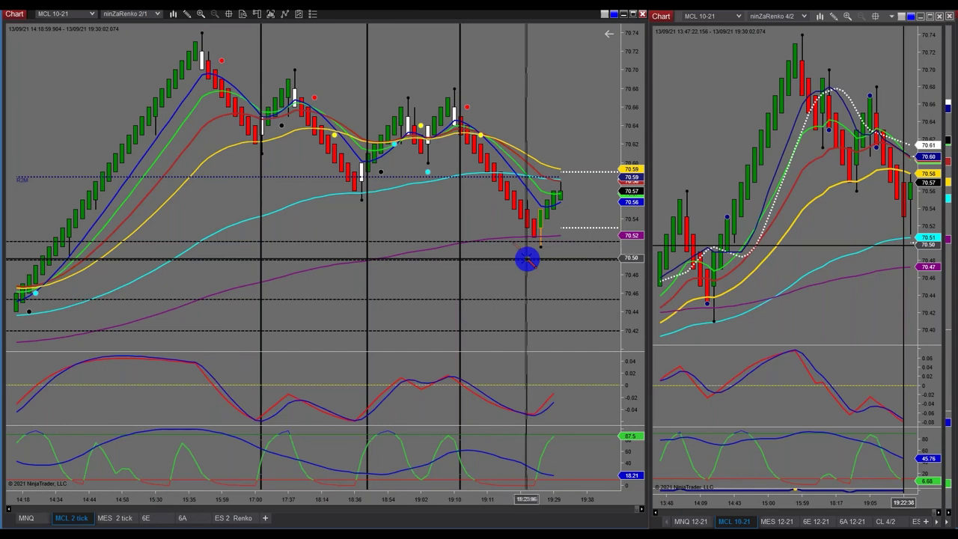
pyautogui.moveTo(459, 137); pyautogui.dragTo(514, 192)
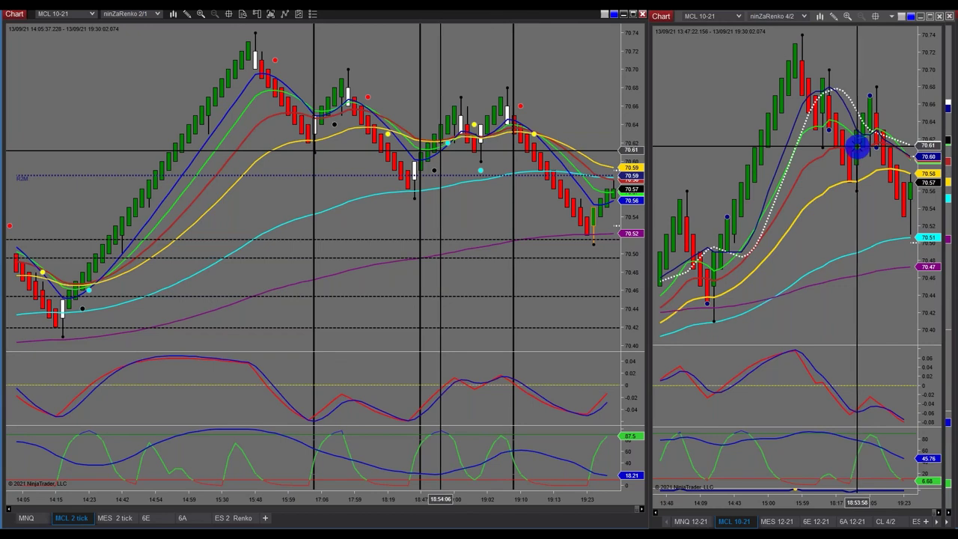
pyautogui.scroll(3, 631, 160)
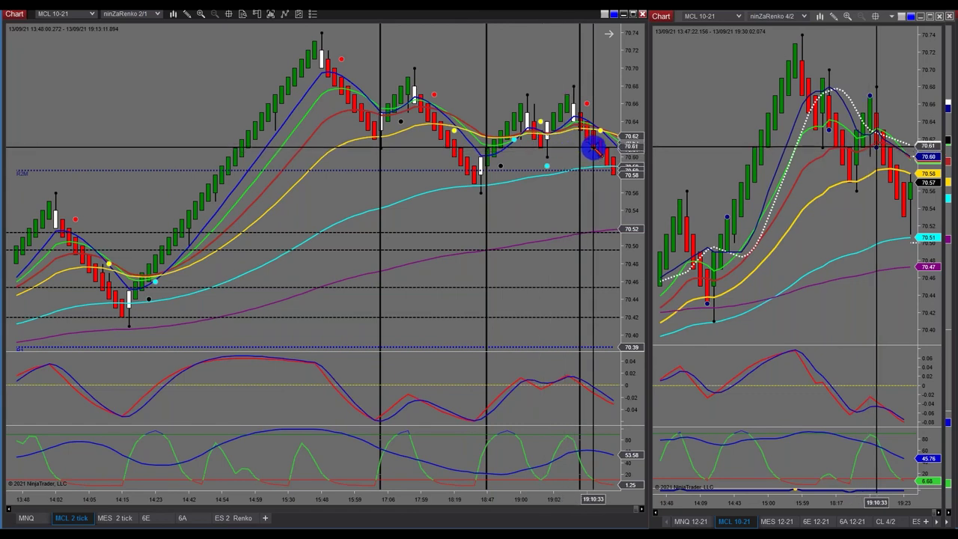
pyautogui.scroll(-5, 591, 147)
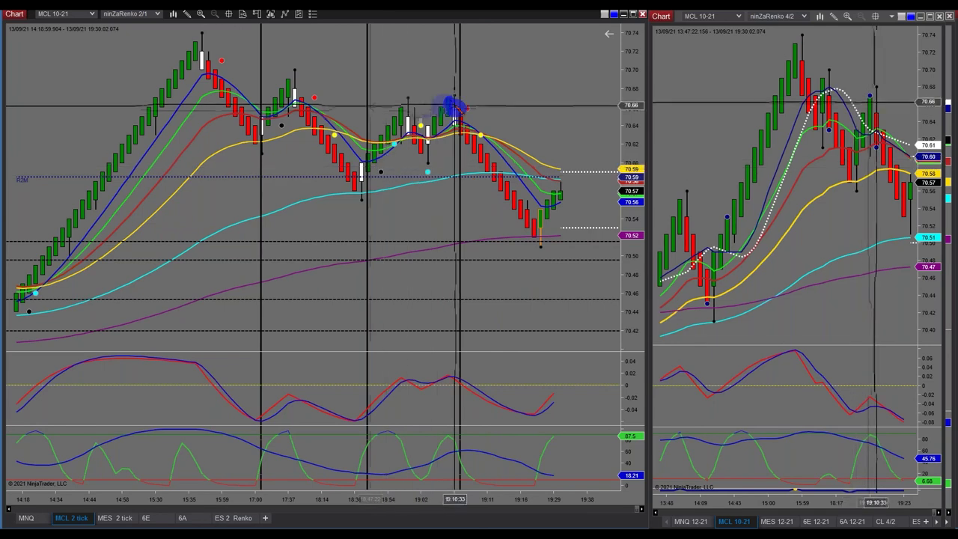
# Go back to the early afternoon on the MCL 2 tick chart and mark vertical lines at about 13:20, 13:25, 13:36 and 14:19
pyautogui.scroll(10, 288, 199)
pyautogui.scroll(15, 326, 249)
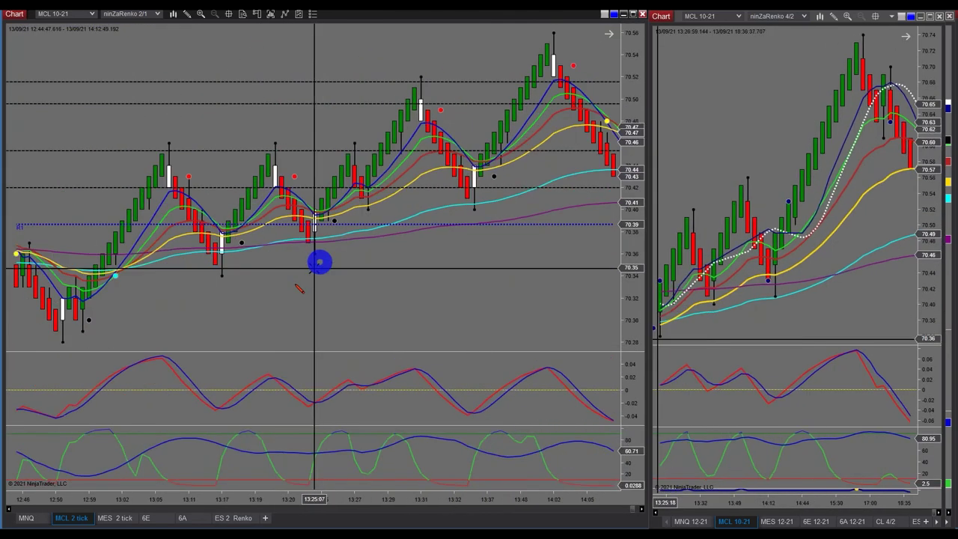
pyautogui.click(227, 250)
pyautogui.scroll(-5, 324, 212)
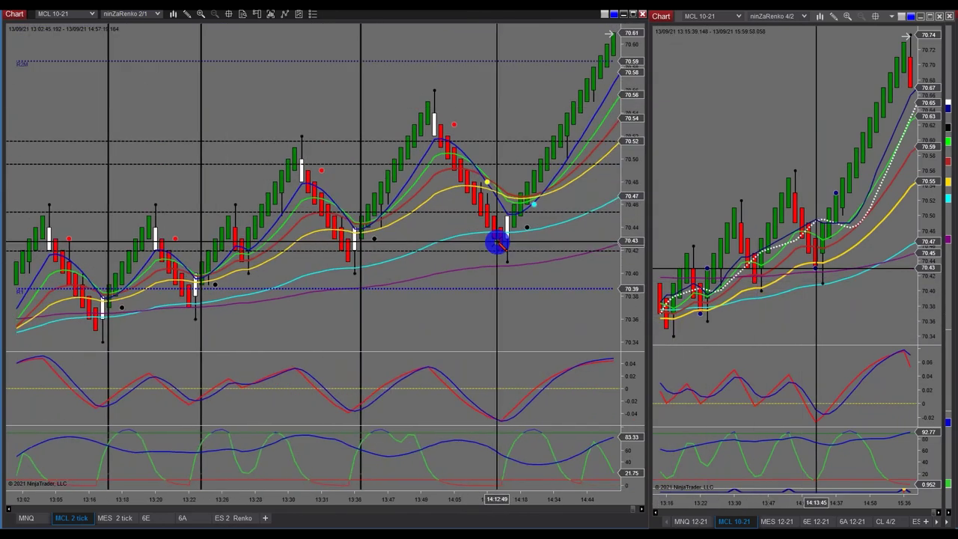
pyautogui.click(514, 220)
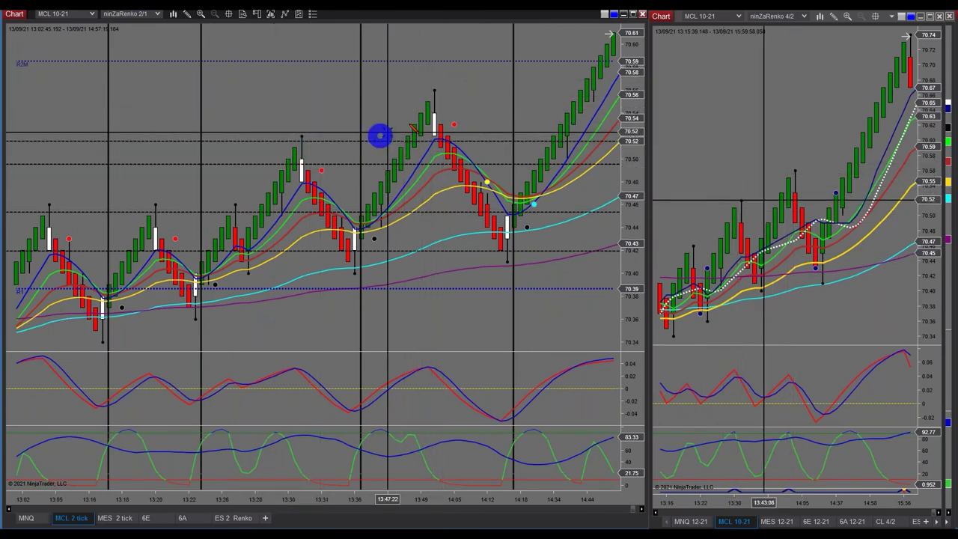
pyautogui.scroll(-5, 427, 259)
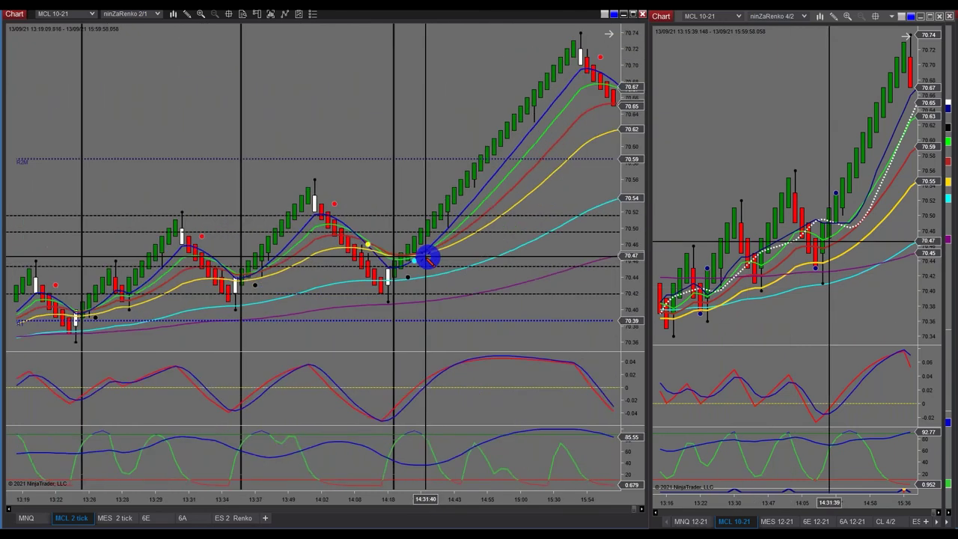
pyautogui.scroll(-5, 428, 259)
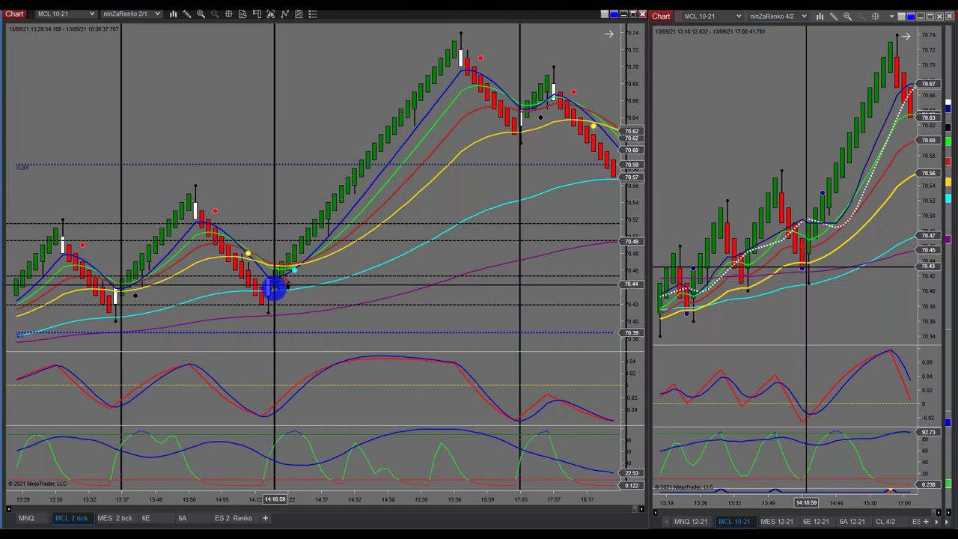
pyautogui.scroll(3, 358, 349)
pyautogui.scroll(5, 358, 349)
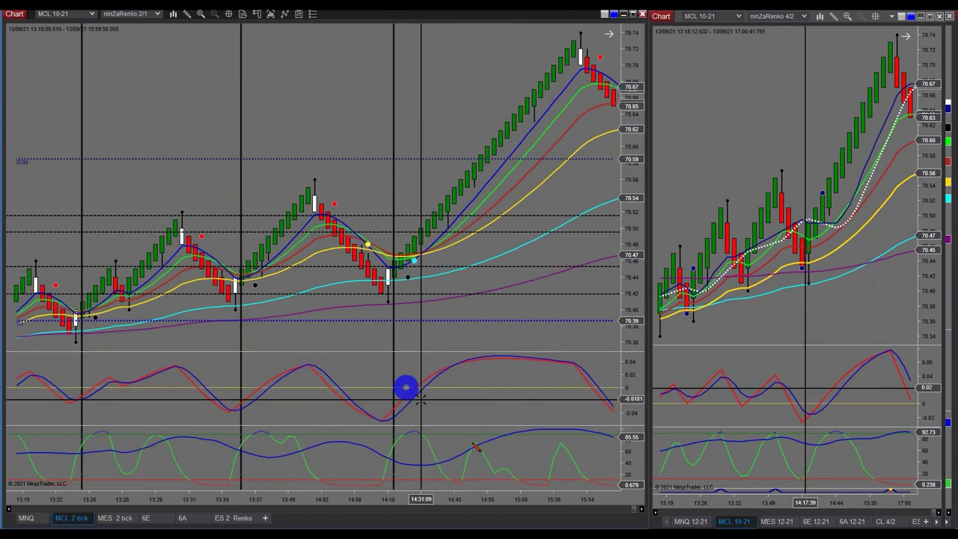
# Go back to the morning session on the MCL 2 tick chart and mark setups with vertical lines at about 08:33 and 08:35
pyautogui.moveTo(629, 514); pyautogui.dragTo(578, 512)
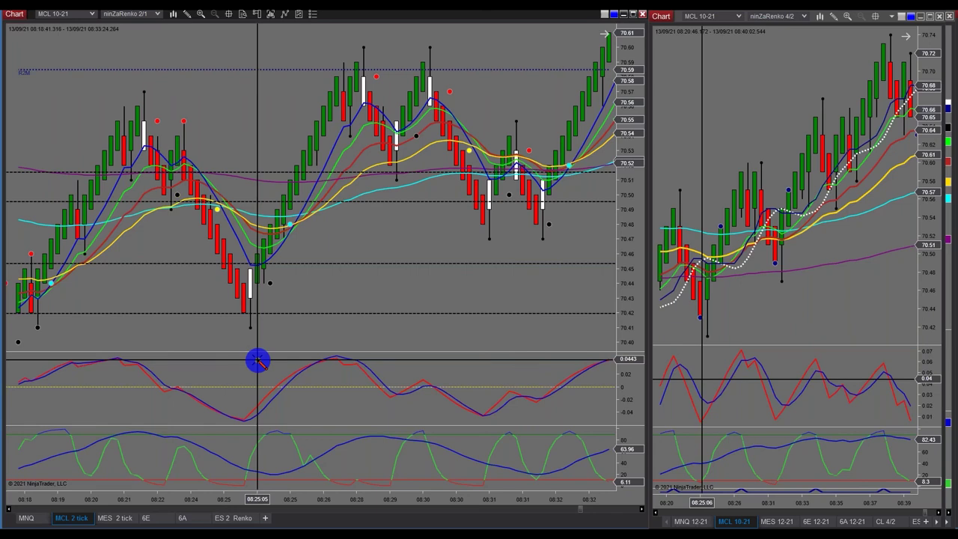
pyautogui.click(113, 170)
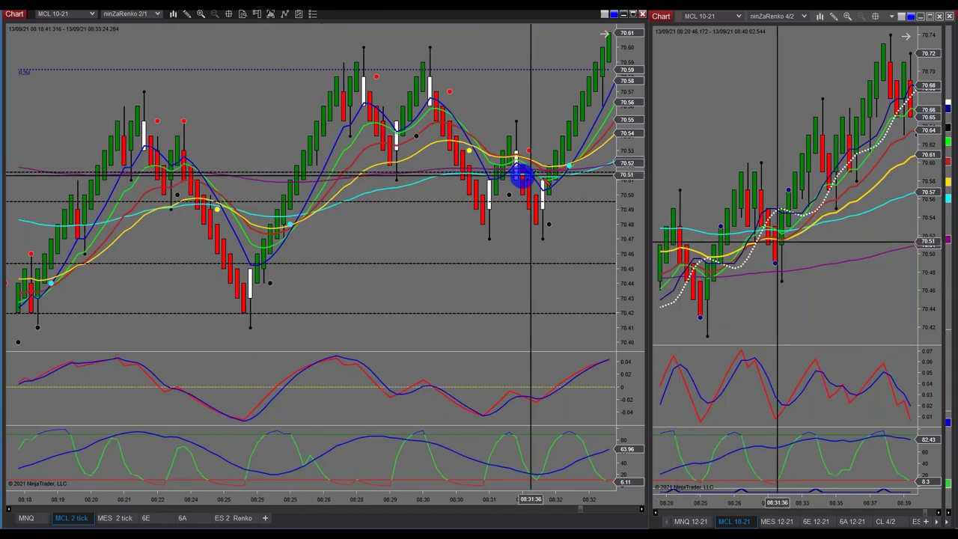
pyautogui.click(578, 178)
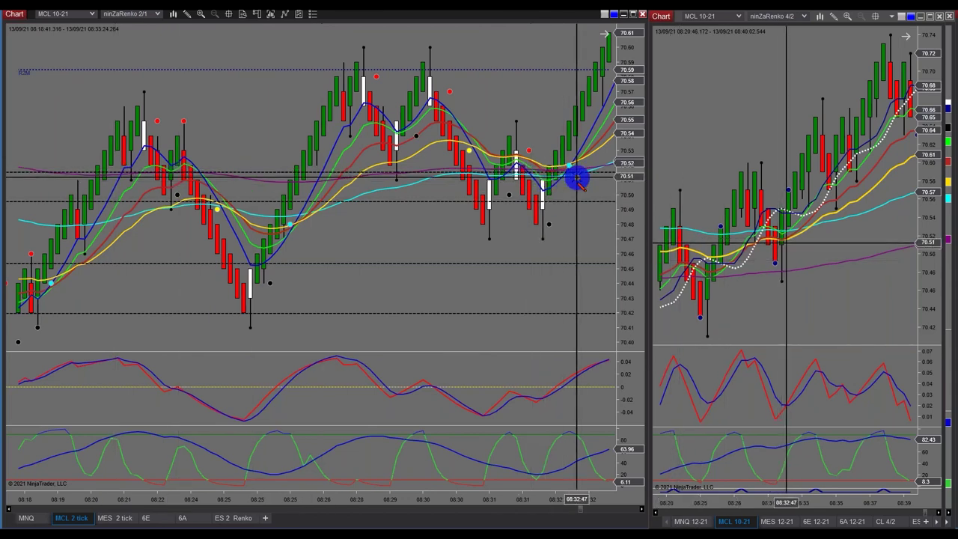
pyautogui.click(49, 173)
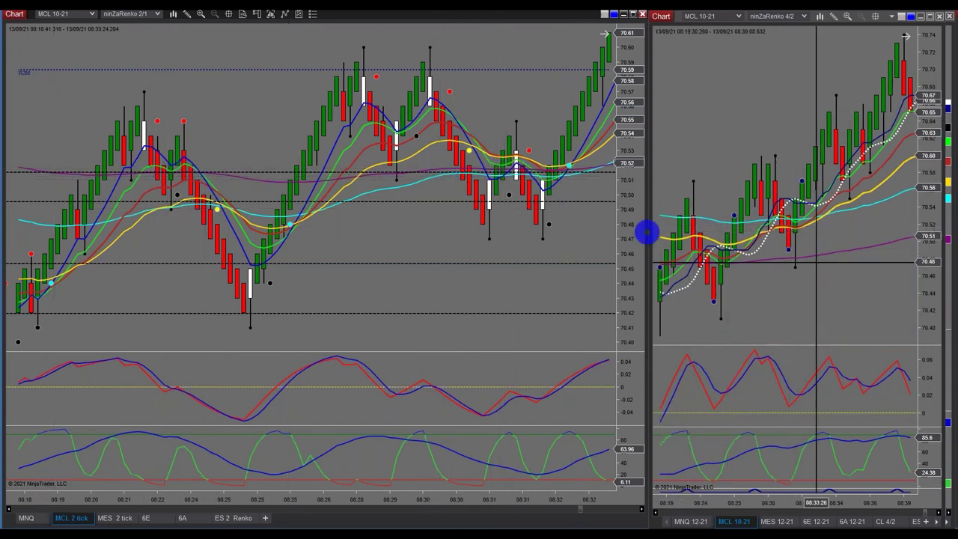
pyautogui.scroll(-3, 487, 251)
pyautogui.scroll(-3, 430, 187)
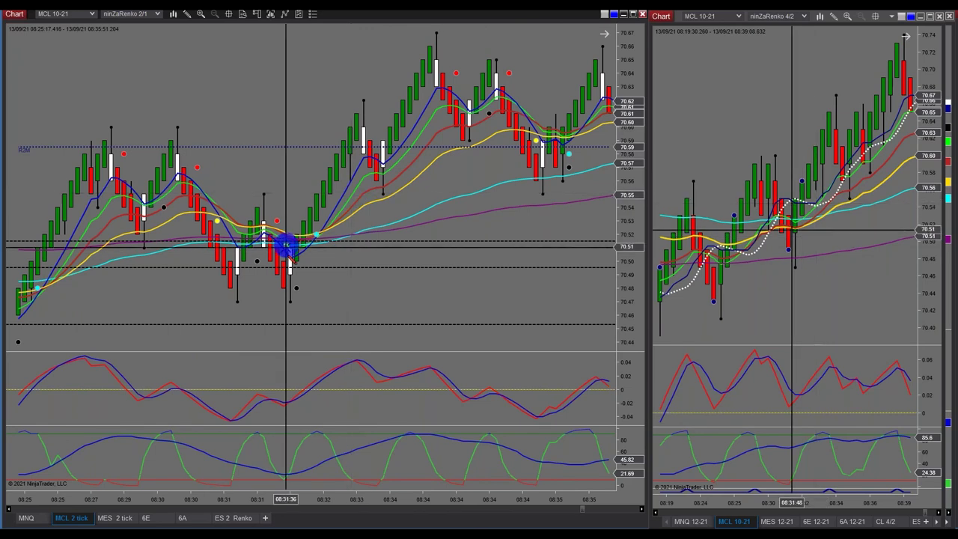
pyautogui.click(383, 181)
pyautogui.click(547, 181)
pyautogui.scroll(-6, 449, 327)
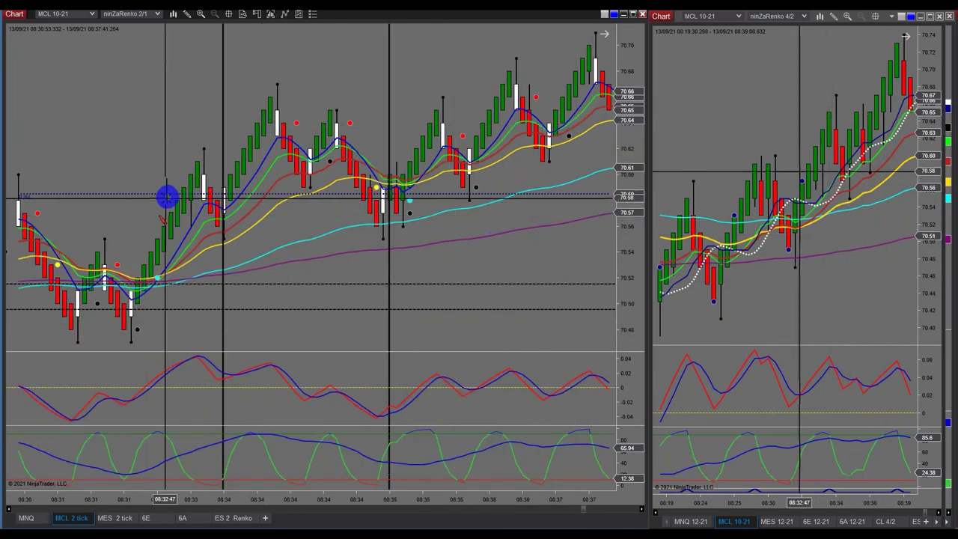
# Mark the earlier MCL pullbacks in the downtrend with vertical lines at about 08:06, 08:07, 08:10 and 08:14
pyautogui.scroll(8, 569, 330)
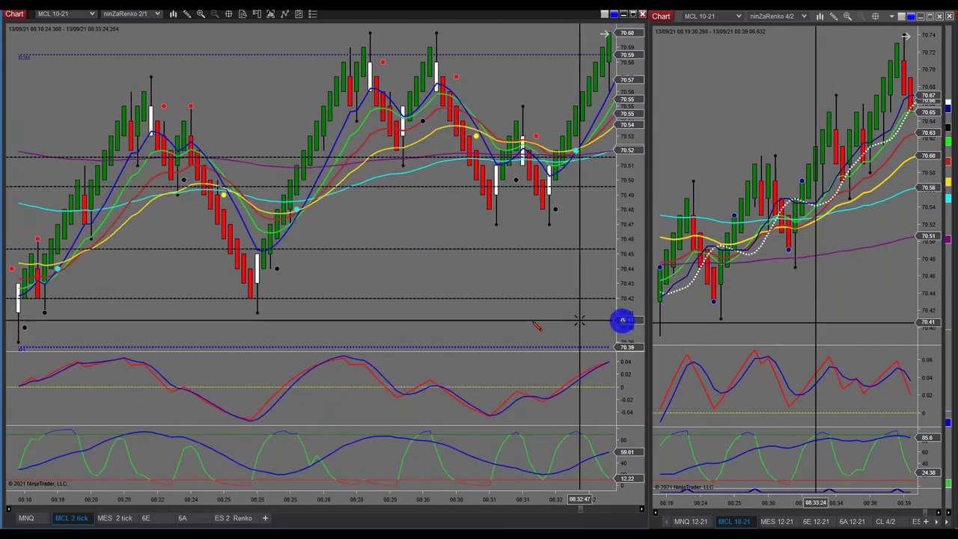
pyautogui.scroll(8, 338, 317)
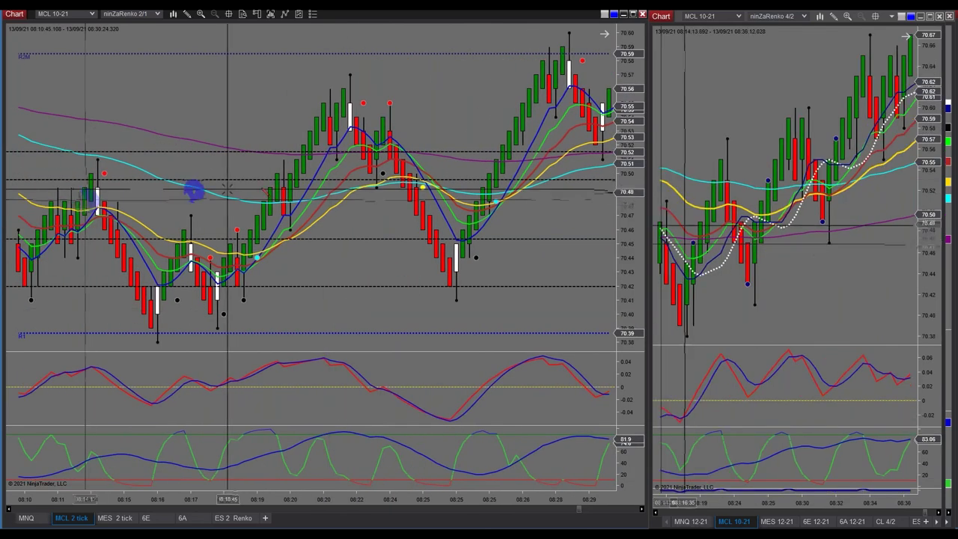
pyautogui.scroll(-5, 434, 175)
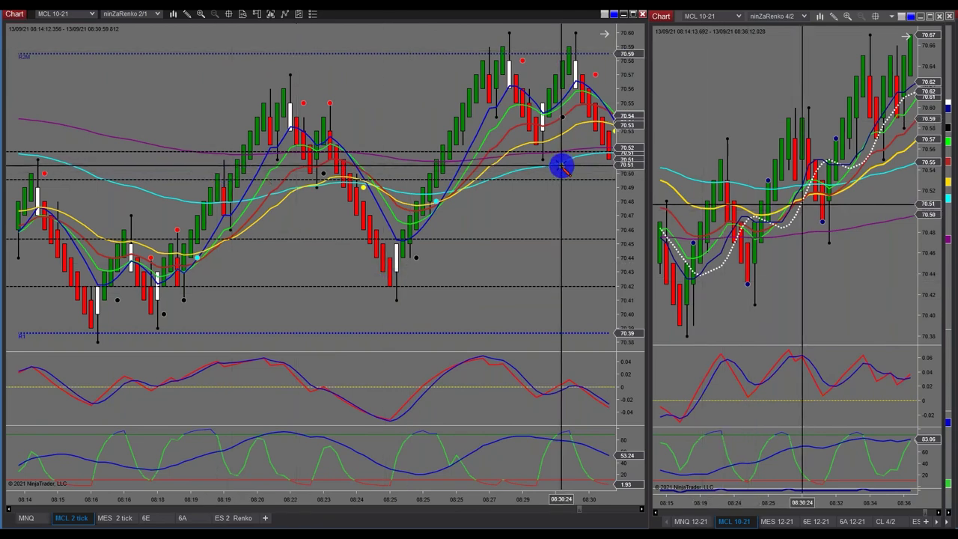
pyautogui.scroll(3, 561, 169)
pyautogui.scroll(5, 562, 175)
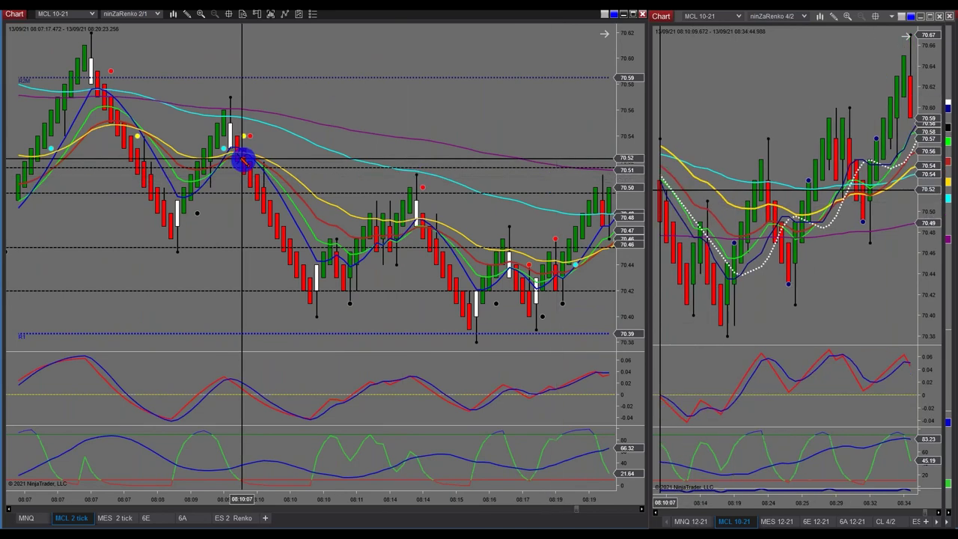
pyautogui.scroll(6, 238, 155)
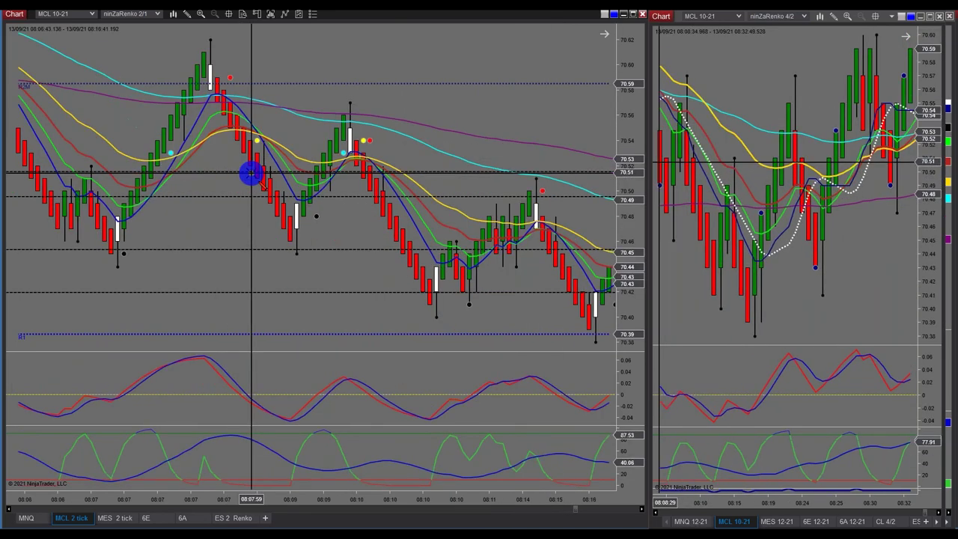
pyautogui.click(70, 102)
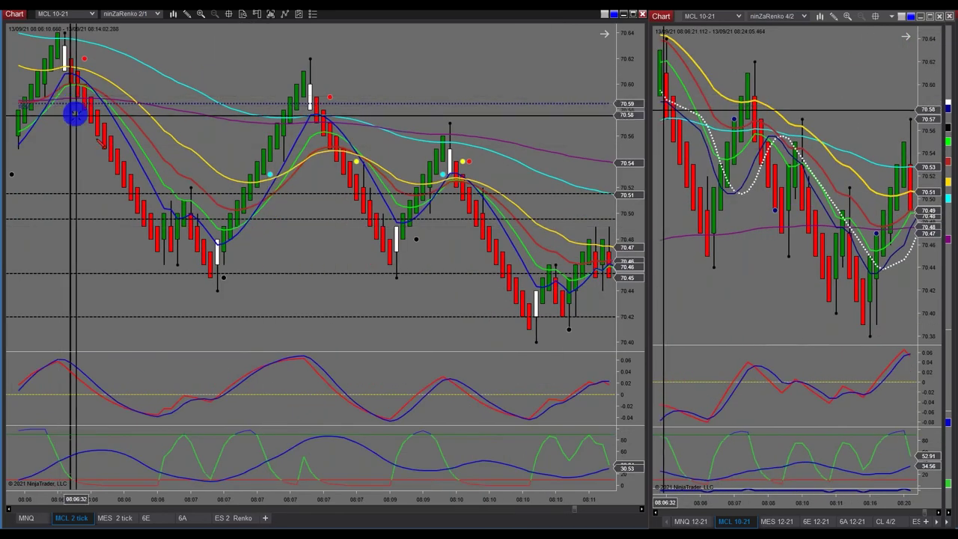
pyautogui.click(296, 153)
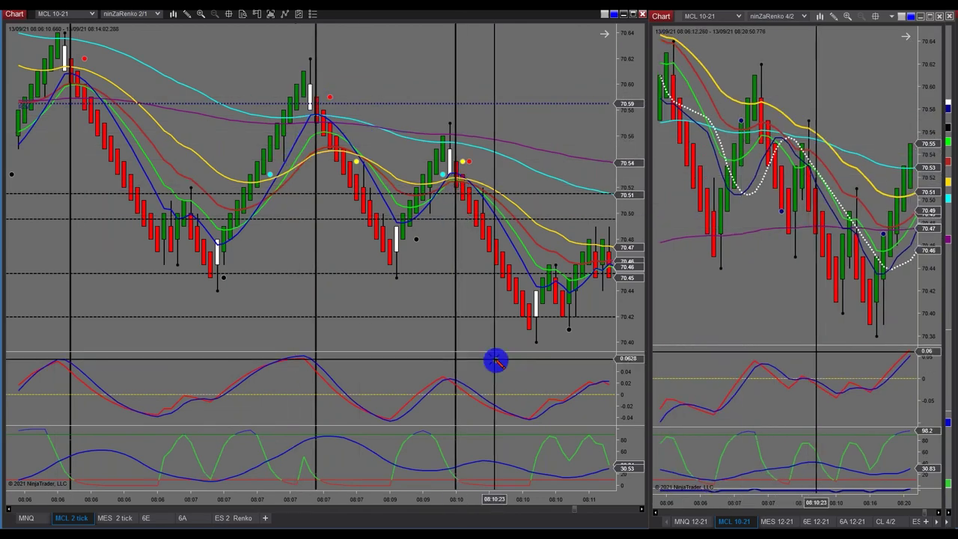
pyautogui.scroll(-5, 497, 359)
pyautogui.click(501, 244)
pyautogui.scroll(-5, 483, 299)
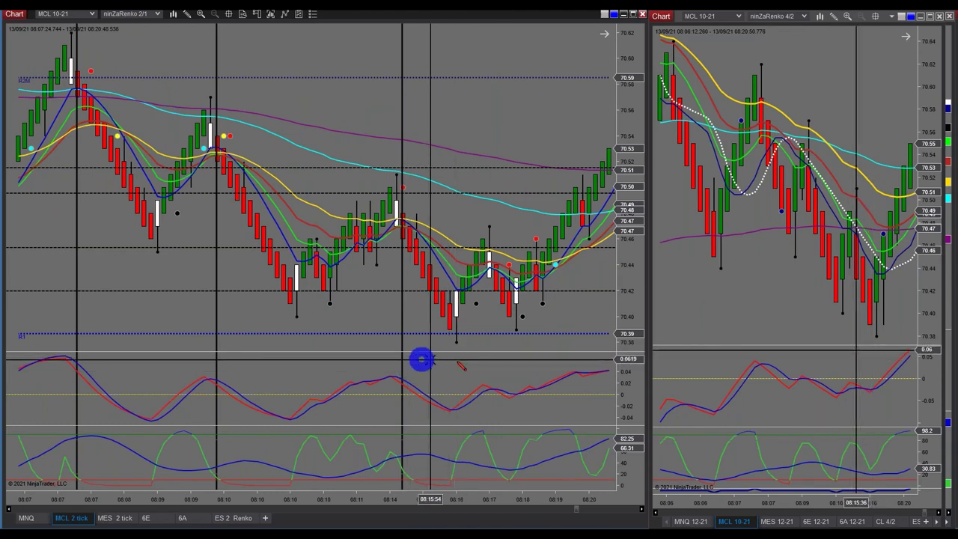
# Mark the preceding MCL uptrend setups with vertical lines at about 08:03, 08:02, 08:00 and 07:49
pyautogui.scroll(10, 300, 323)
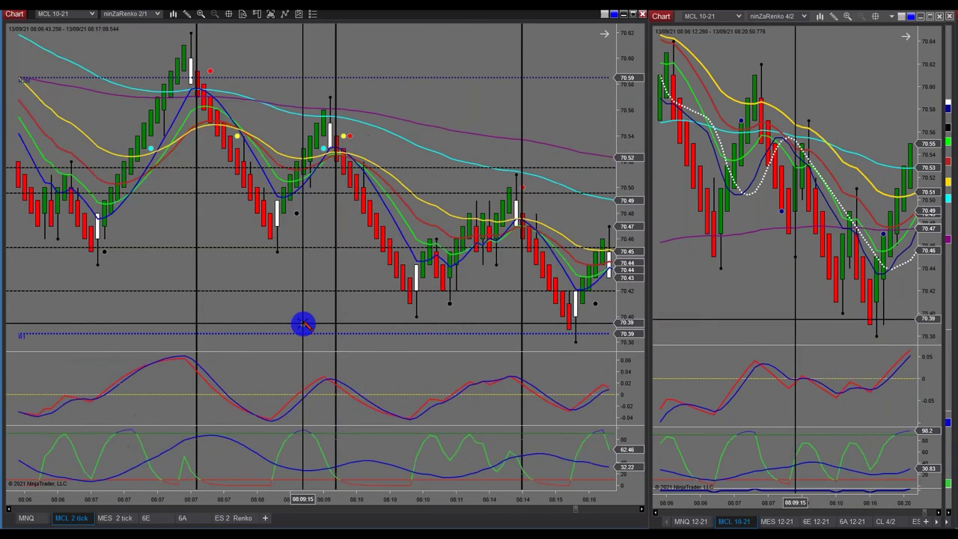
pyautogui.scroll(15, 298, 307)
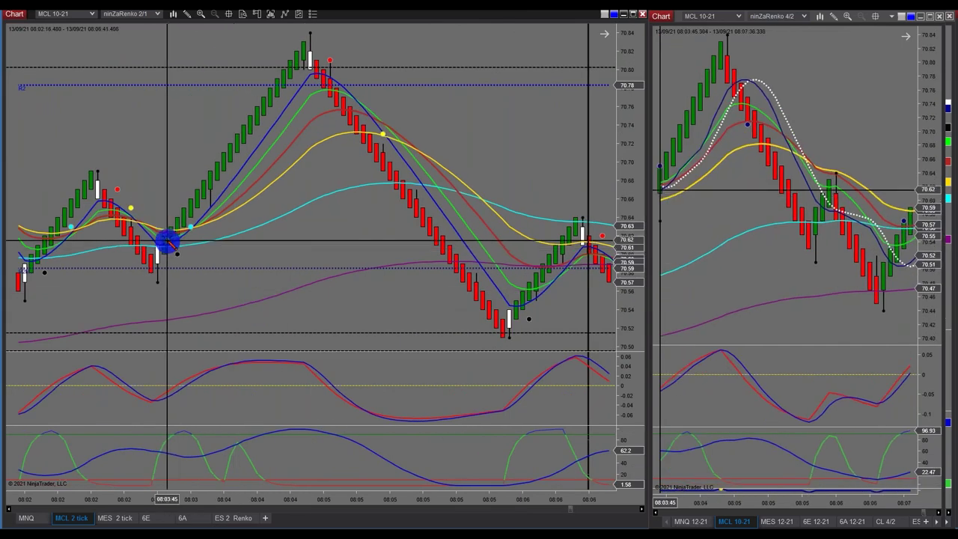
pyautogui.scroll(15, 43, 283)
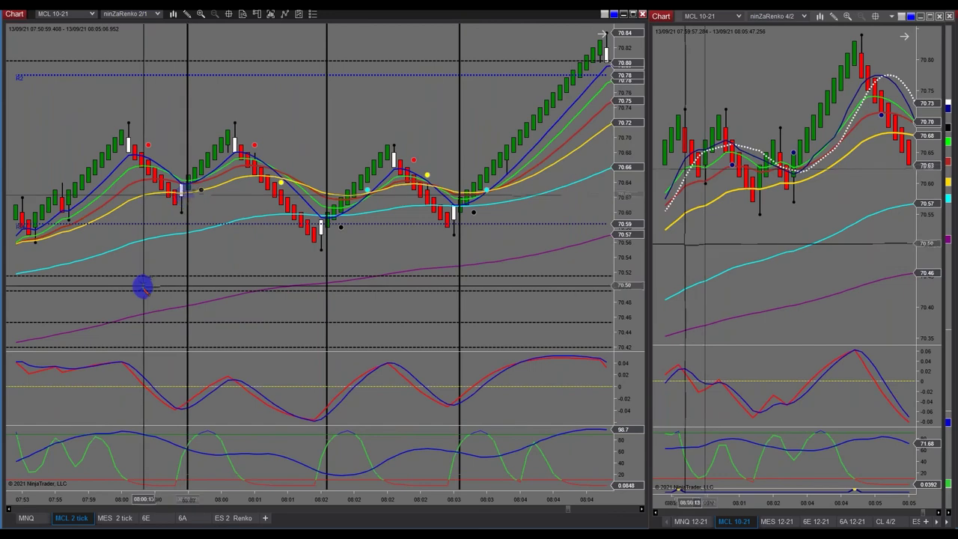
pyautogui.scroll(10, 147, 284)
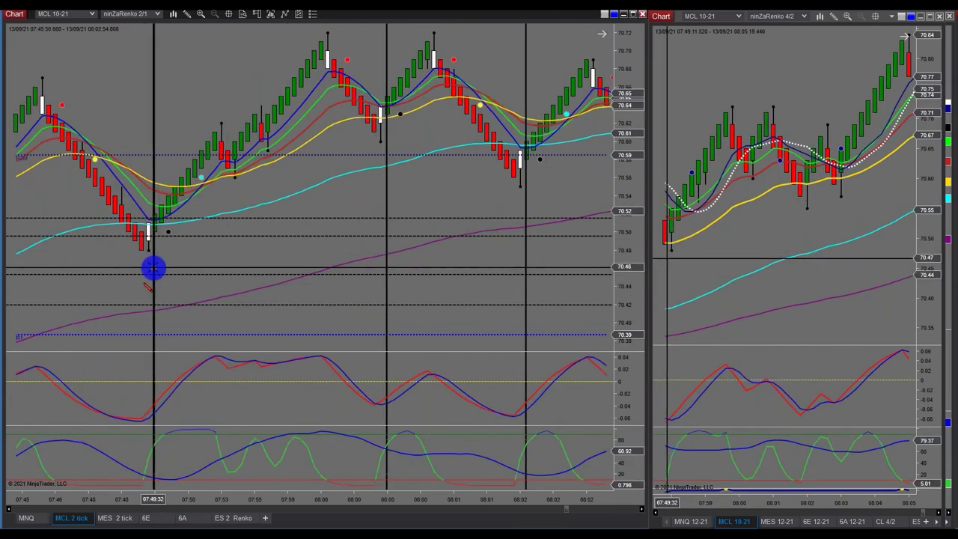
# Continue back through the MCL 2 tick chart and mark vertical lines at about 07:40, 07:23 and 07:15
pyautogui.scroll(10, 153, 268)
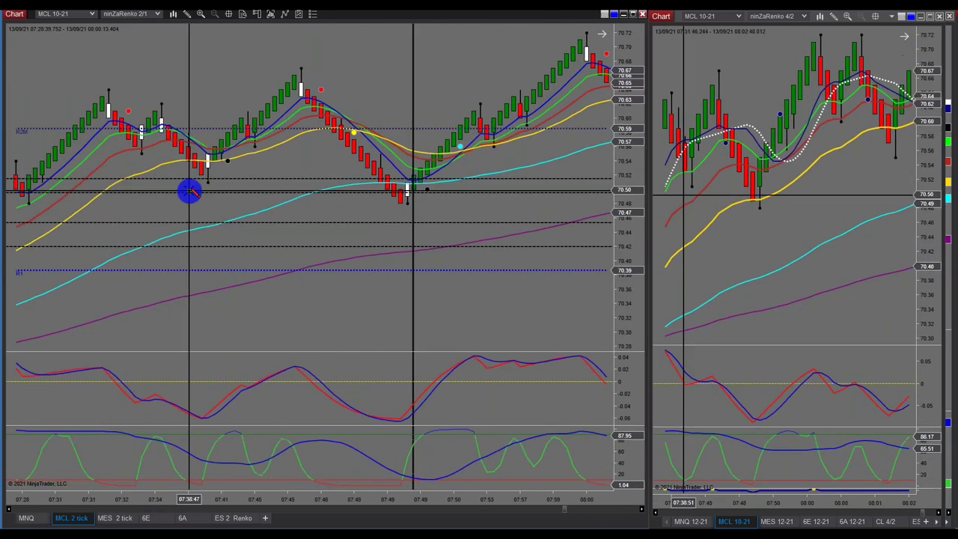
pyautogui.scroll(5, 154, 288)
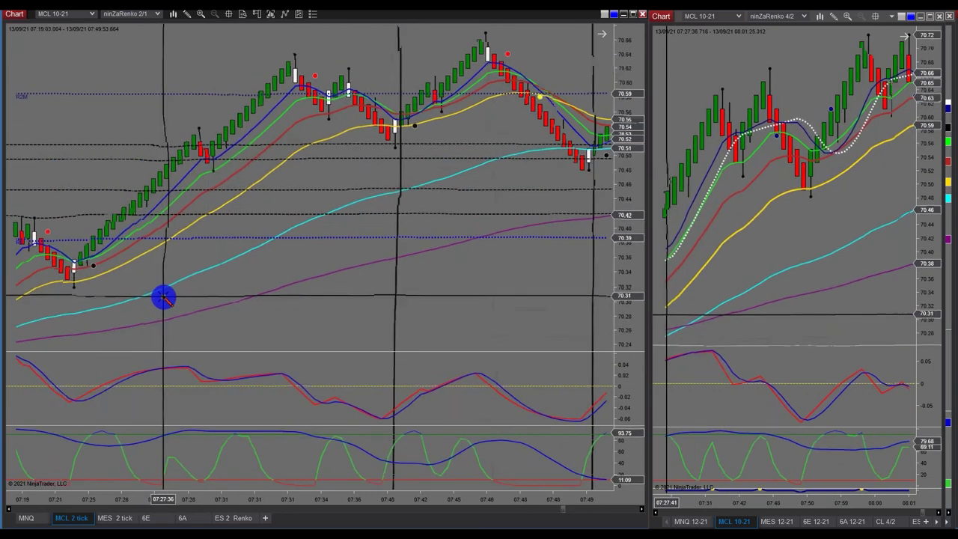
pyautogui.scroll(2, 168, 285)
pyautogui.scroll(5, 97, 330)
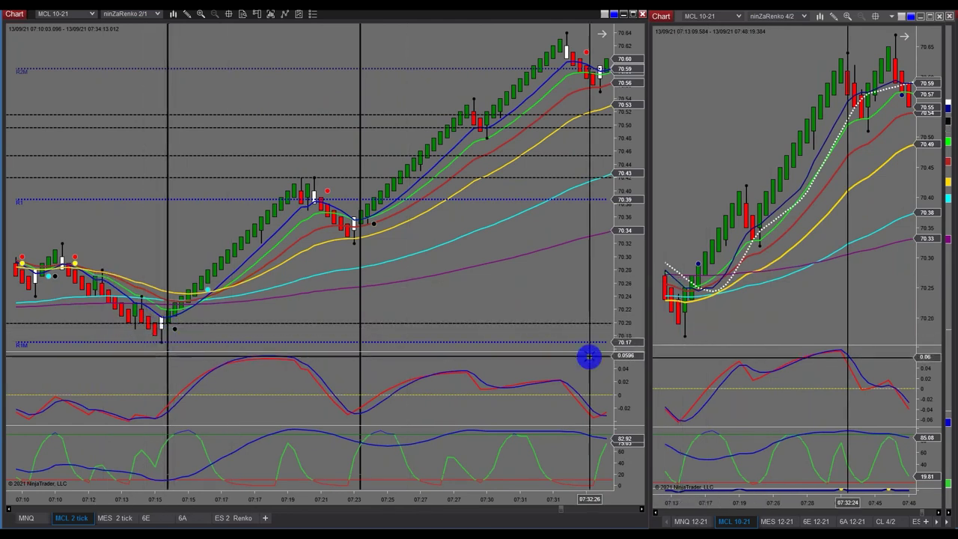
# Continue back through the MCL 2 tick chart and mark setups with vertical lines at about 07:07, 07:03, 07:00 and 06:56
pyautogui.scroll(5, 684, 328)
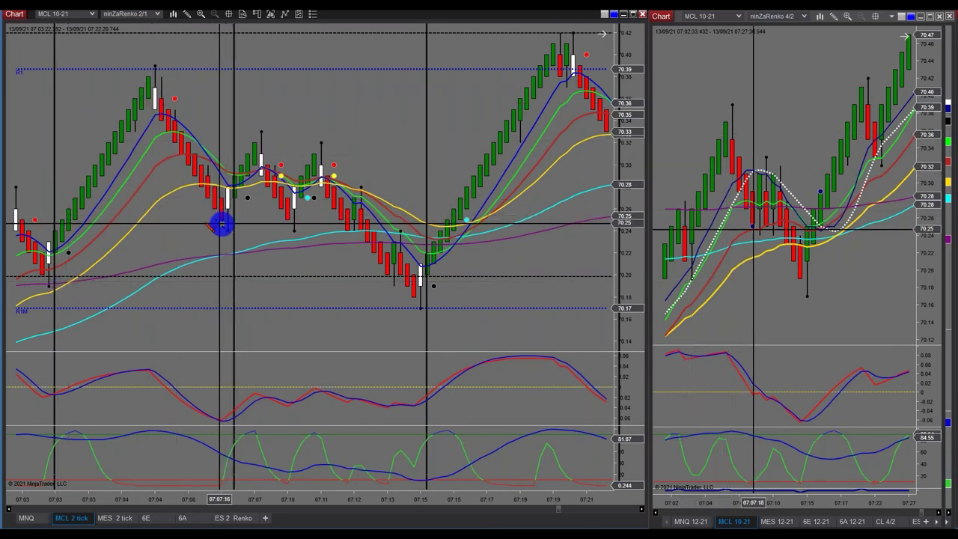
pyautogui.scroll(3, 170, 255)
pyautogui.scroll(5, 170, 256)
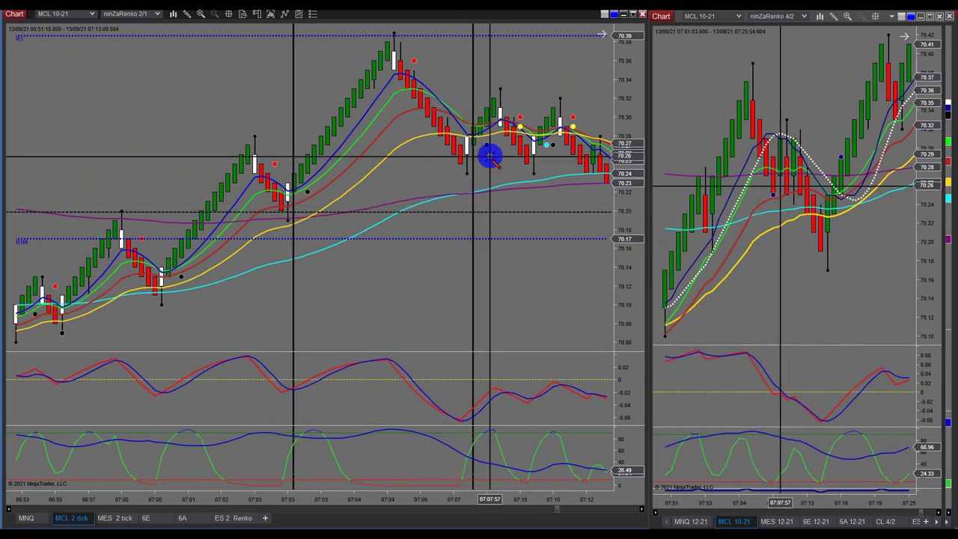
pyautogui.click(167, 282)
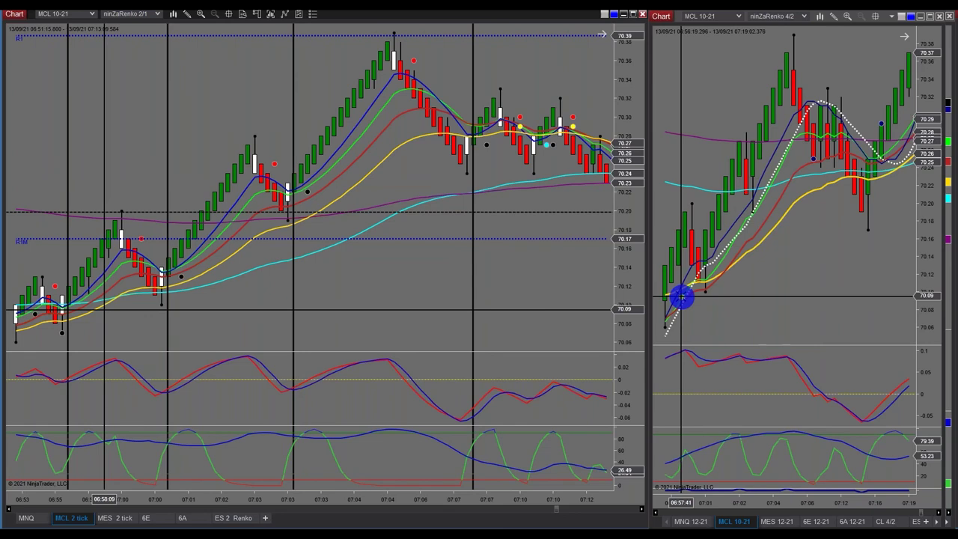
pyautogui.scroll(-3, 612, 259)
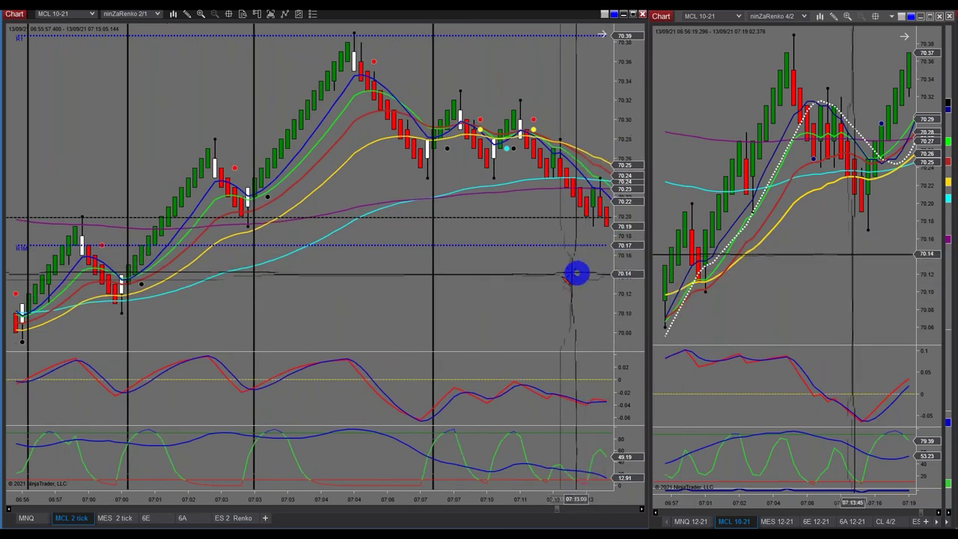
# Show 6E on both charts and mark the day's setups with vertical lines at about 14:45, 17:04 and 19:28
pyautogui.click(159, 516)
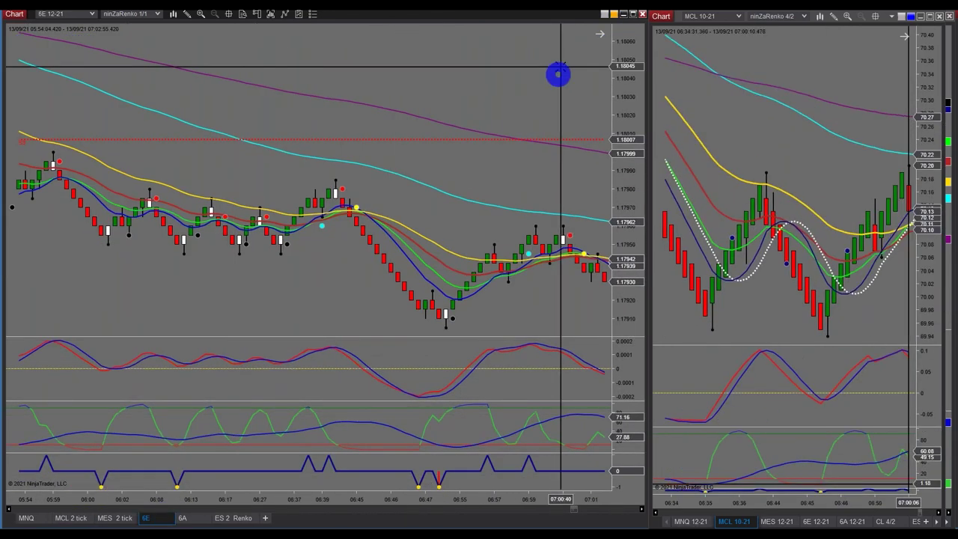
pyautogui.click(814, 521)
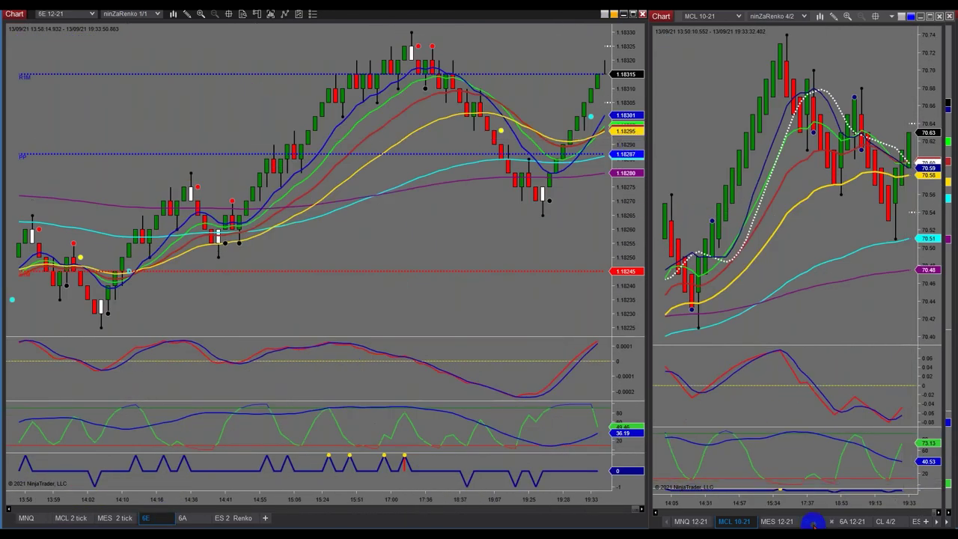
pyautogui.scroll(3, 530, 342)
pyautogui.scroll(-3, 530, 342)
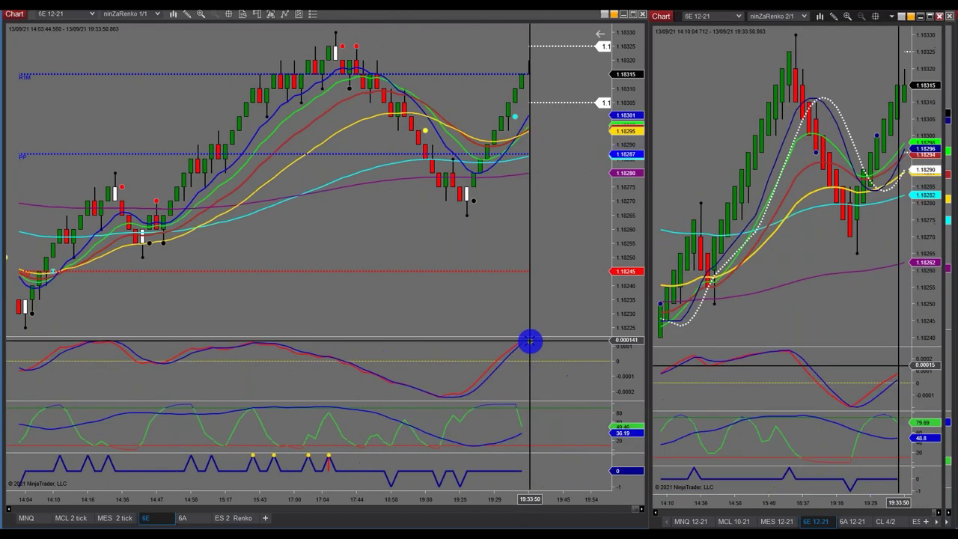
pyautogui.scroll(3, 455, 272)
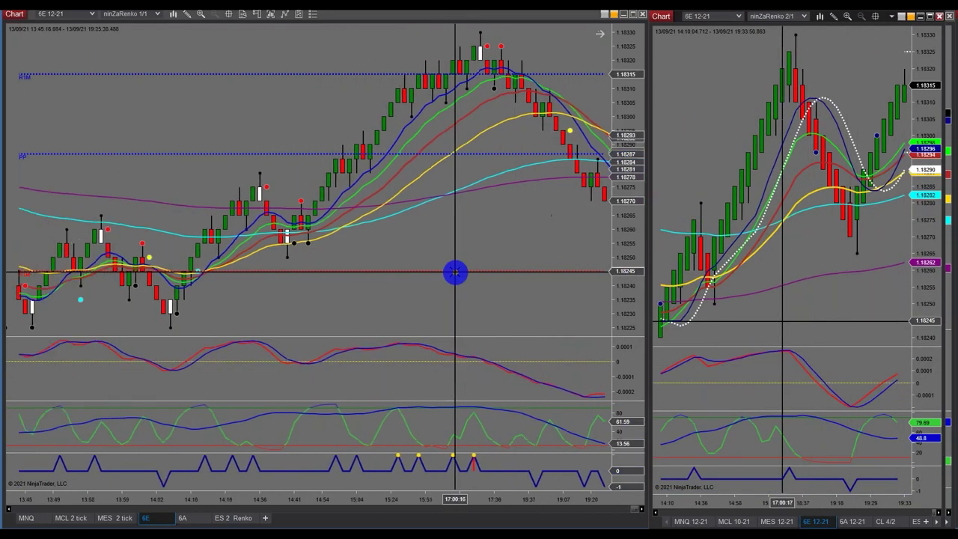
pyautogui.scroll(-3, 455, 272)
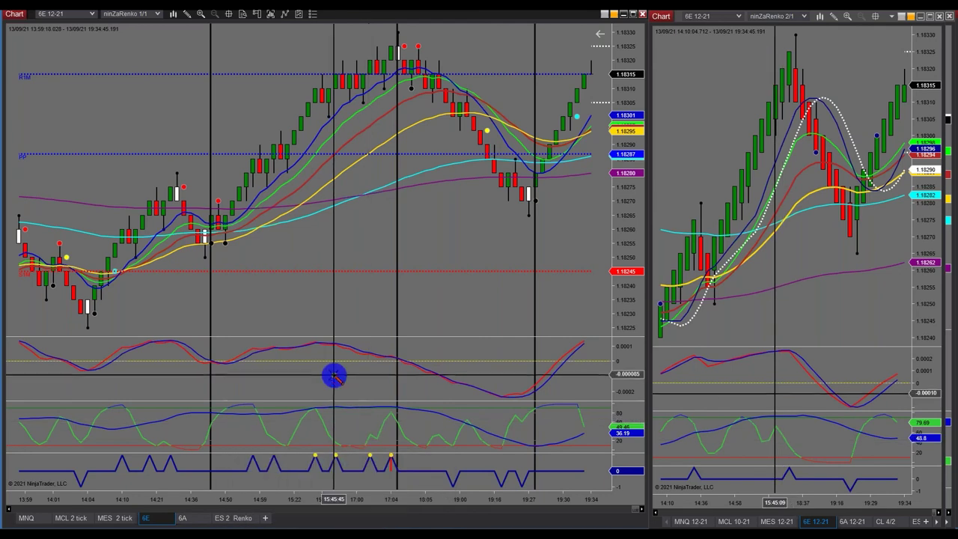
# Switch to the Compound contract calculator workbook in Excel and set the contract value to $2,500
pyautogui.moveTo(341, 535)
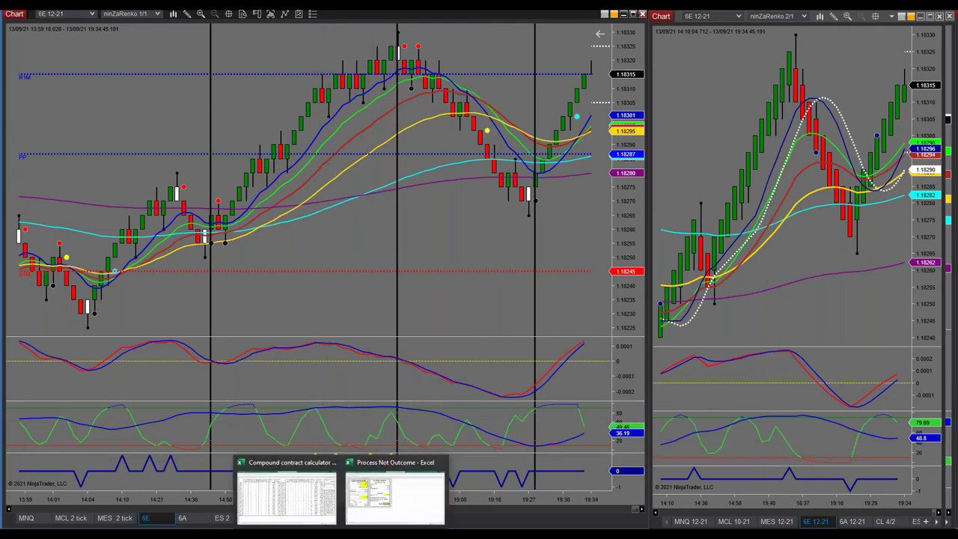
pyautogui.click(306, 498)
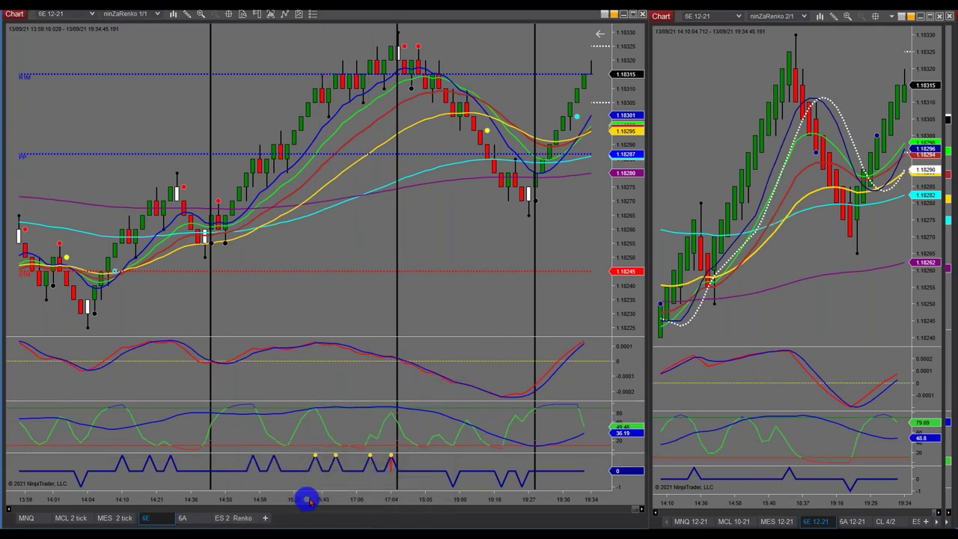
pyautogui.click(887, 114)
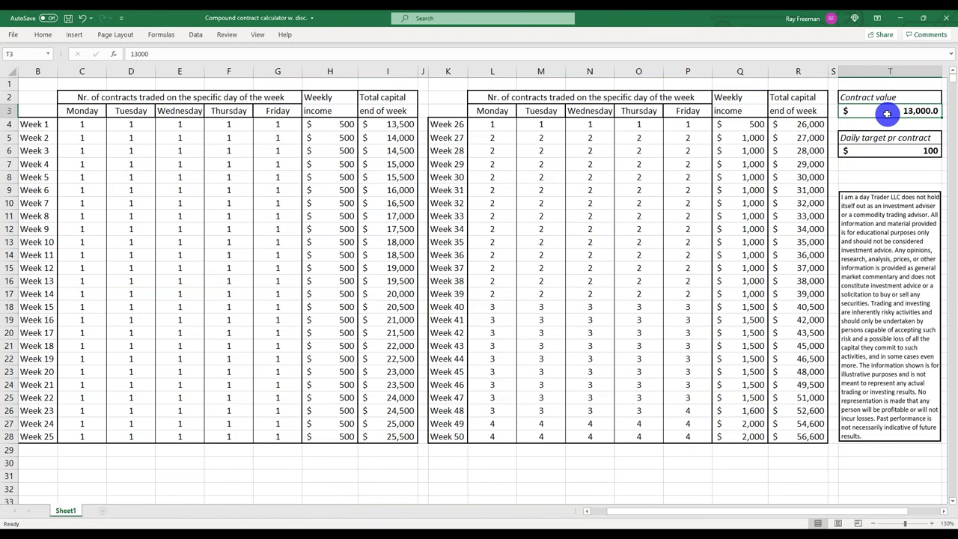
pyautogui.write('24')
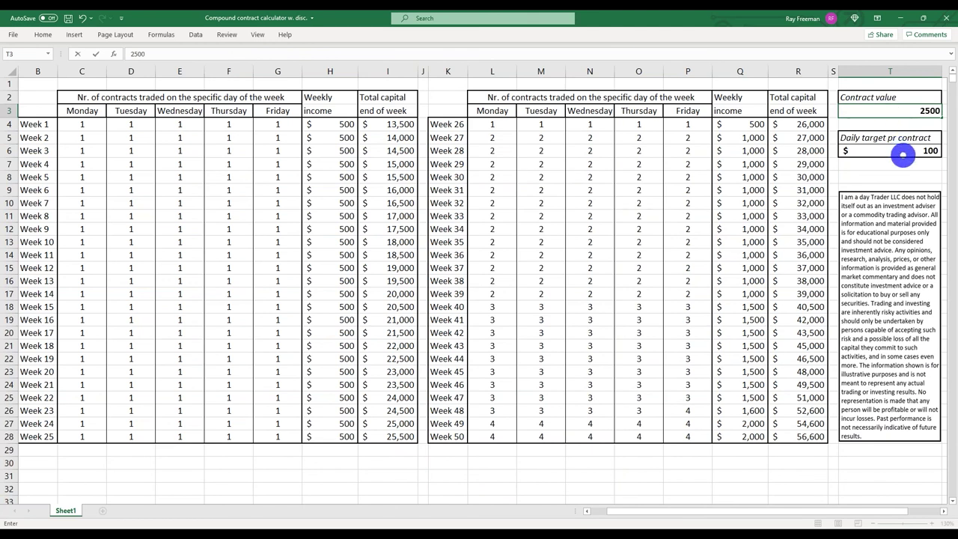
# Set the daily target per contract to $125 in the compound calculator
pyautogui.click(903, 155)
pyautogui.write('1')
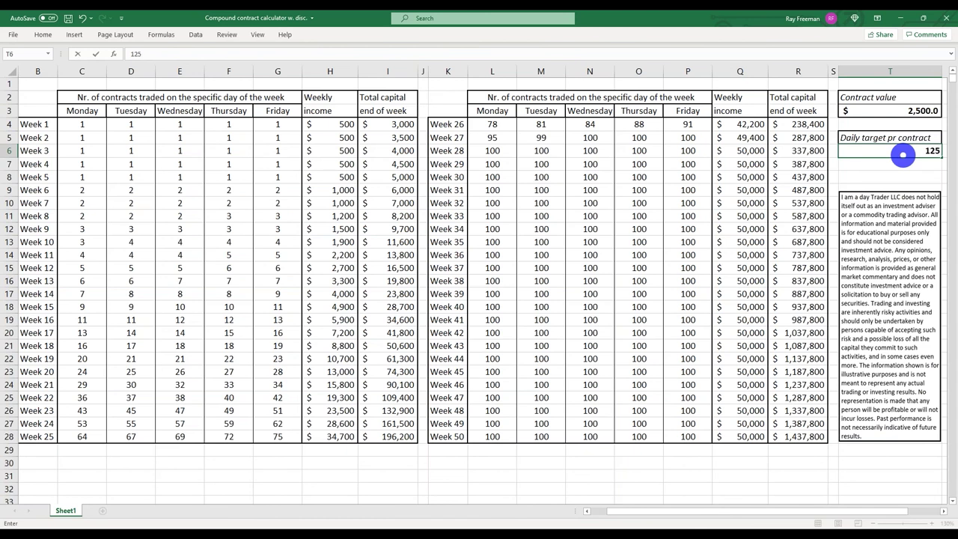
pyautogui.write('25')
pyautogui.press('Return')
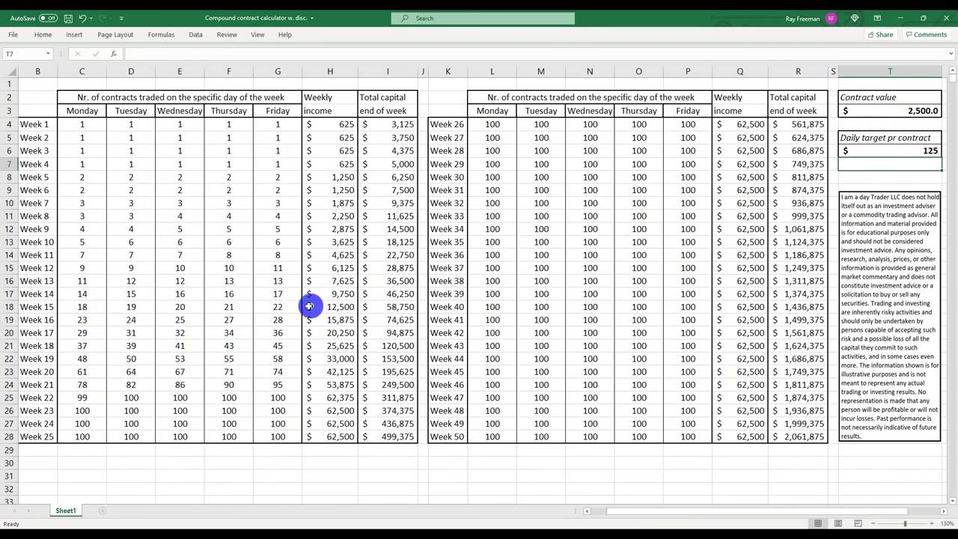
# Set the daily target per contract to $100 in the compound calculator
pyautogui.click(892, 156)
pyautogui.write('1')
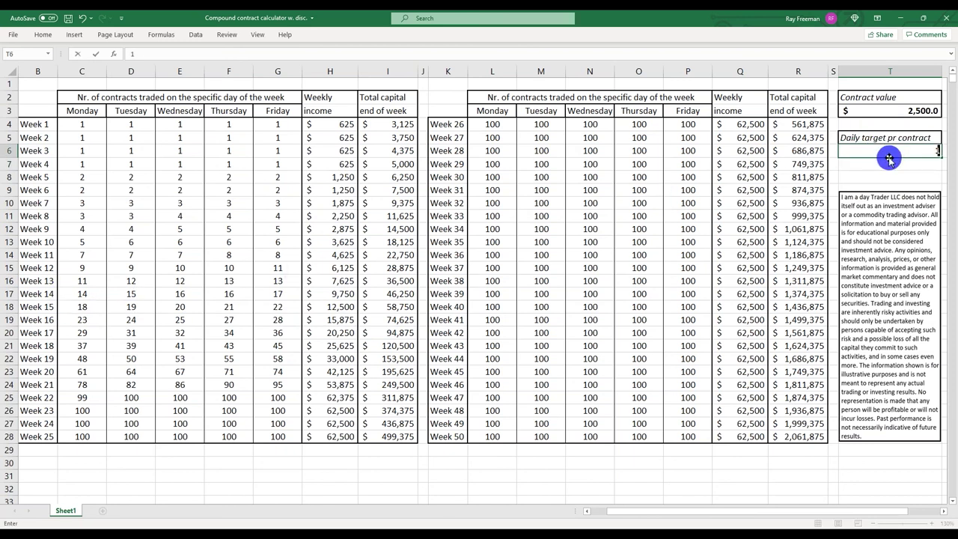
pyautogui.write('00')
pyautogui.press('Return')
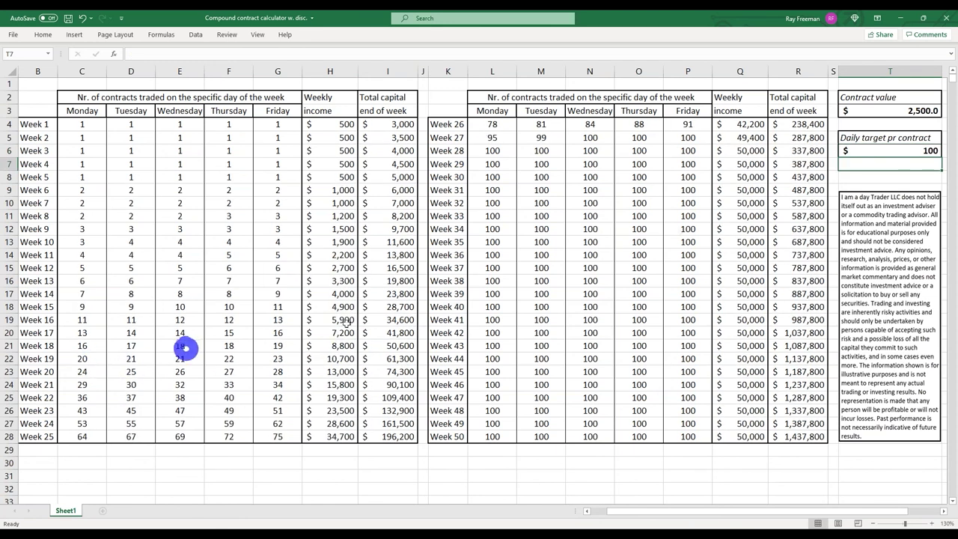
# Switch to the Process Not Outcome workbook and set the trade calculator's tick value to $6.25 and commission to $5.20
pyautogui.click(900, 19)
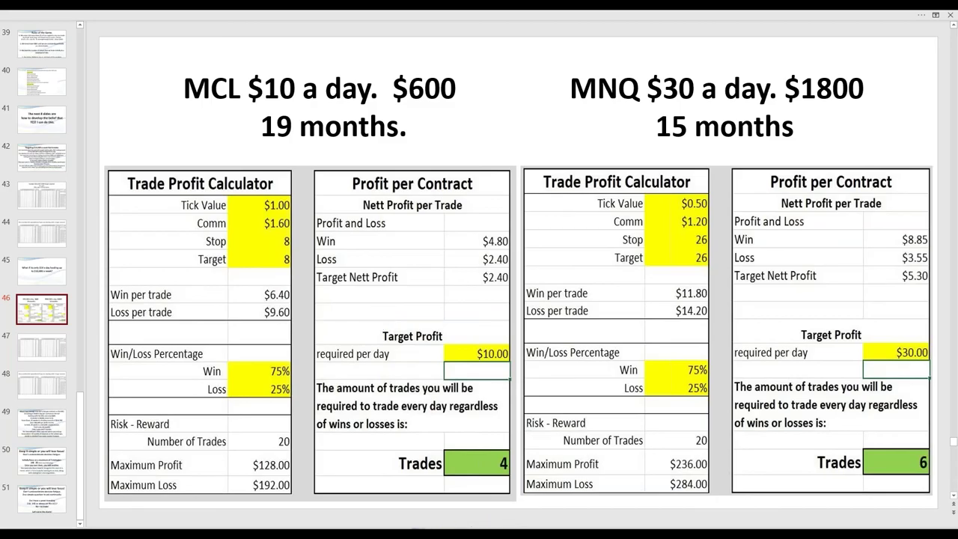
pyautogui.click(363, 508)
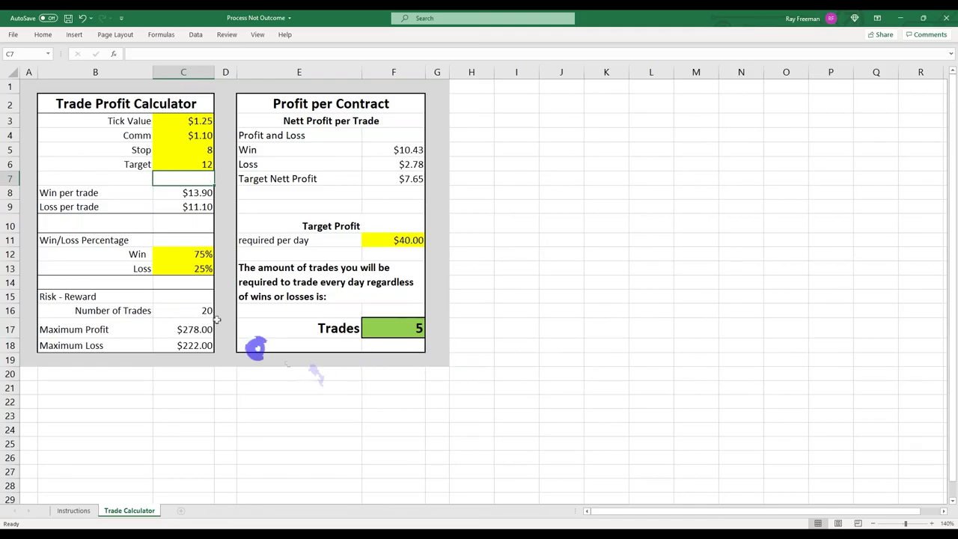
pyautogui.click(183, 123)
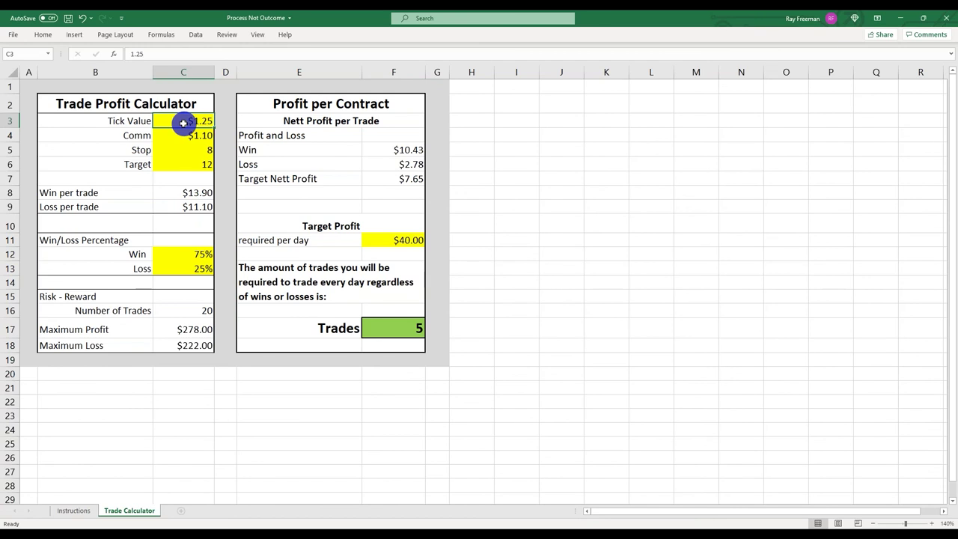
pyautogui.write('6')
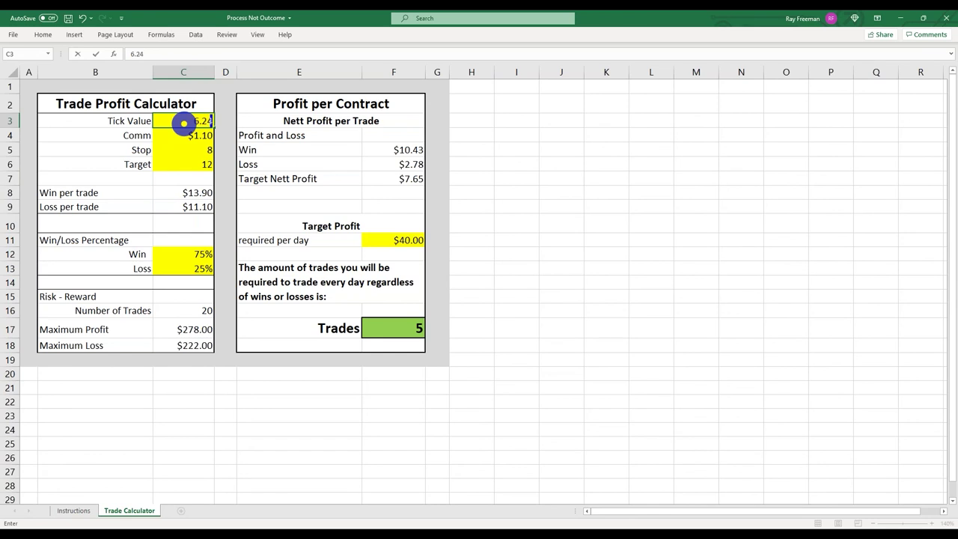
pyautogui.write('.25')
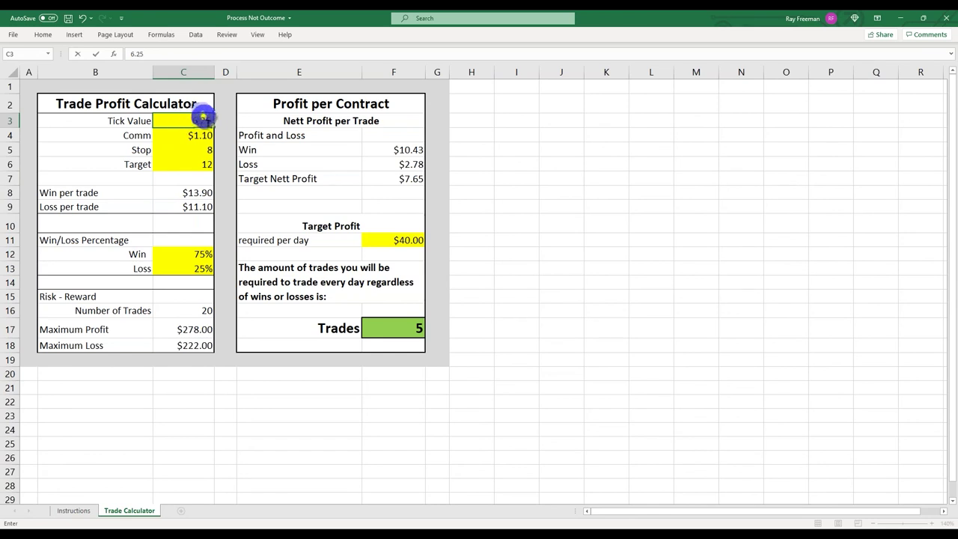
pyautogui.click(170, 137)
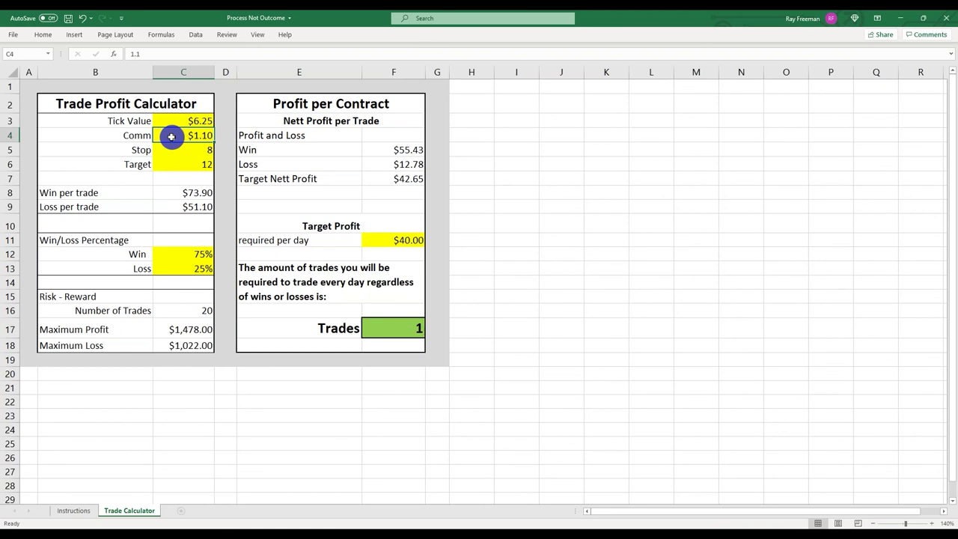
pyautogui.write('5.20')
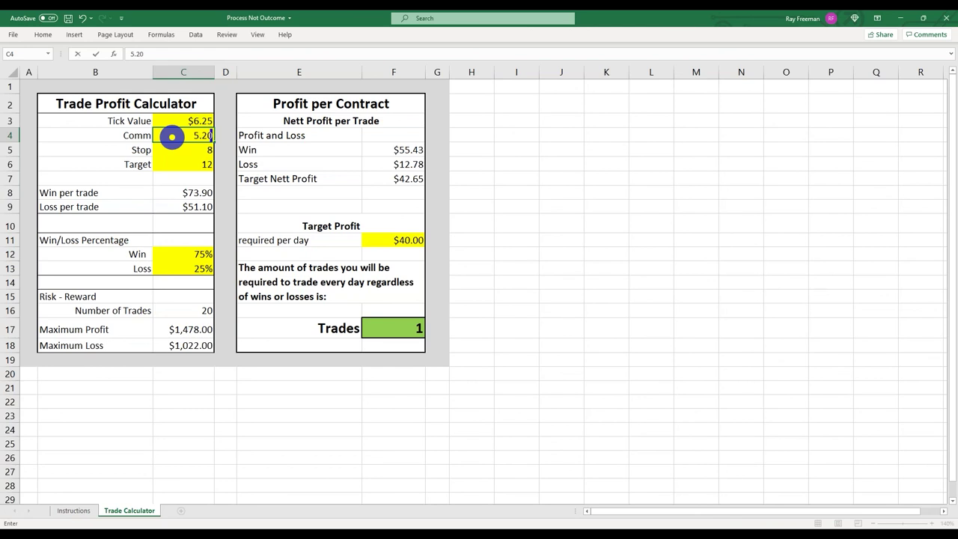
pyautogui.press('Return')
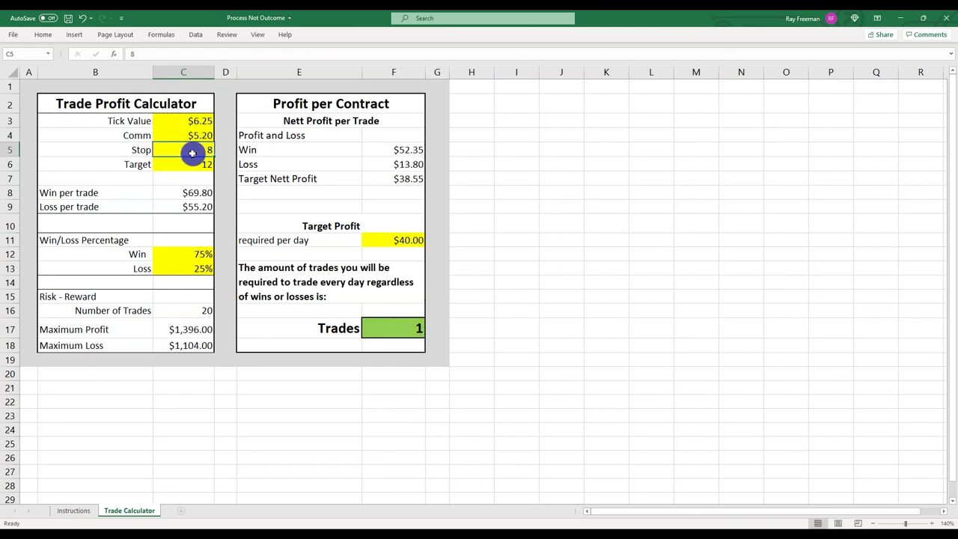
# Set both the stop and the target to 6 in the Trade Profit Calculator
pyautogui.write('6')
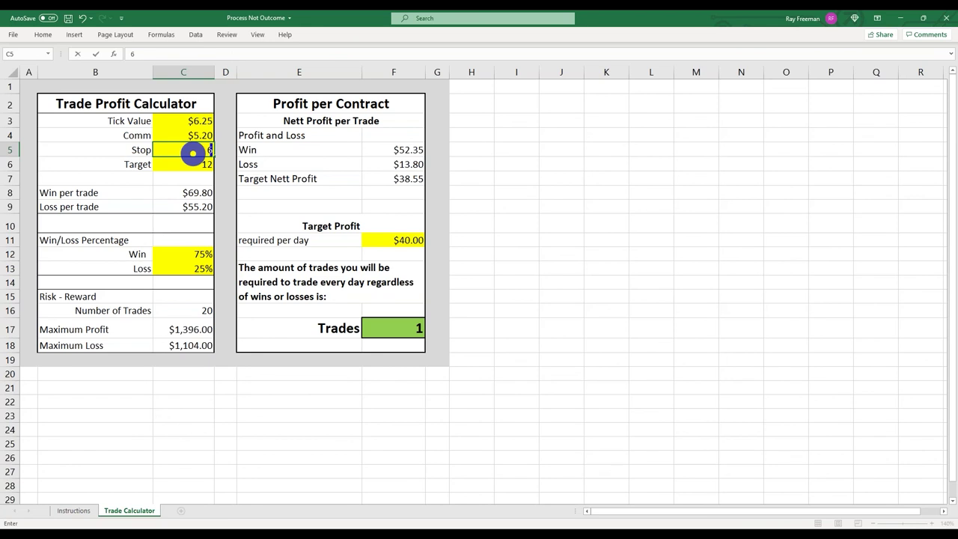
pyautogui.press('Return')
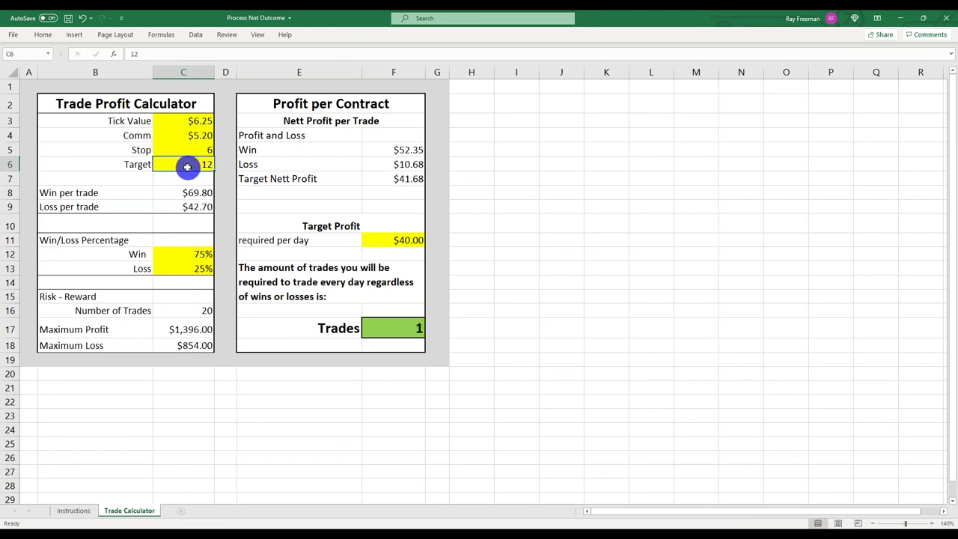
pyautogui.write('6')
pyautogui.press('Return')
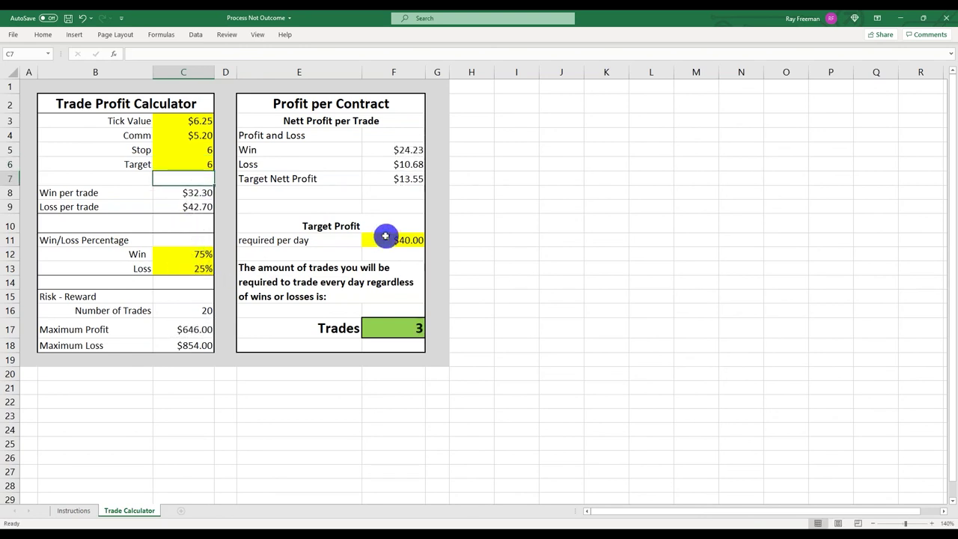
# Set the target profit required per day to $100
pyautogui.click(386, 237)
pyautogui.write('100')
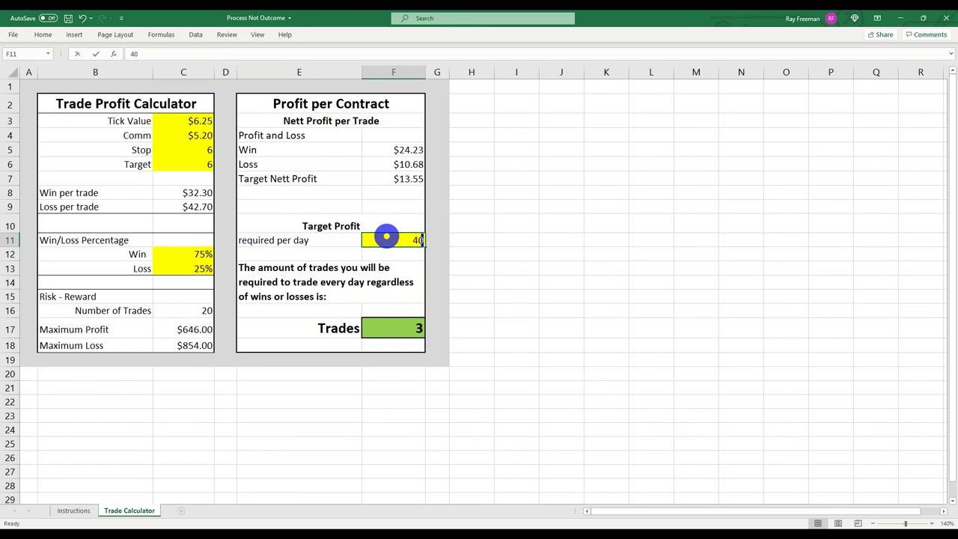
pyautogui.press('Return')
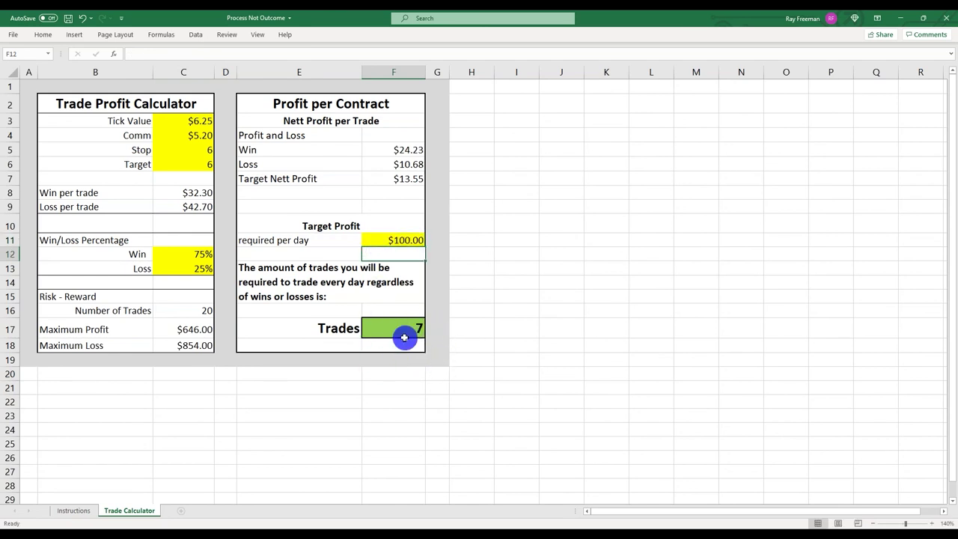
# Set the win percentage to 80% and the loss percentage to 20%
pyautogui.click(174, 255)
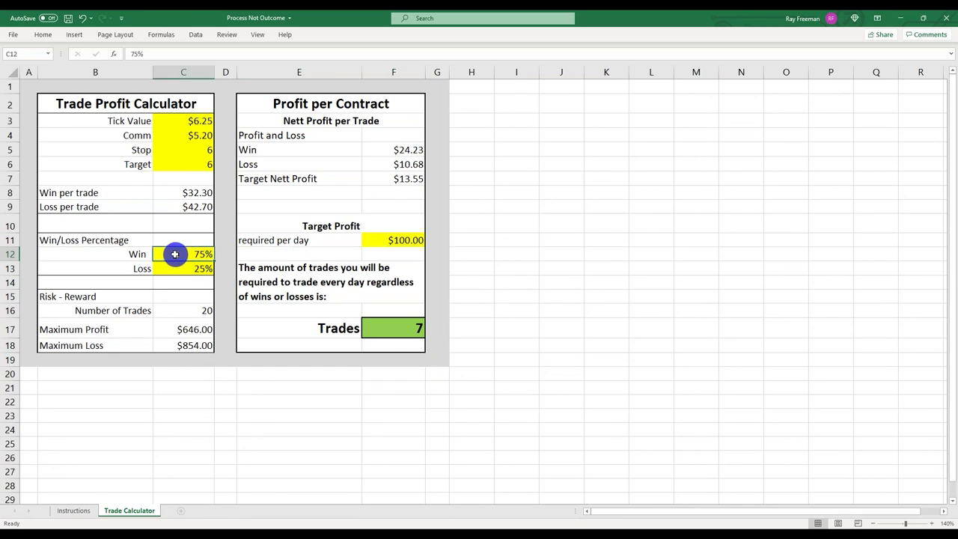
pyautogui.write('80')
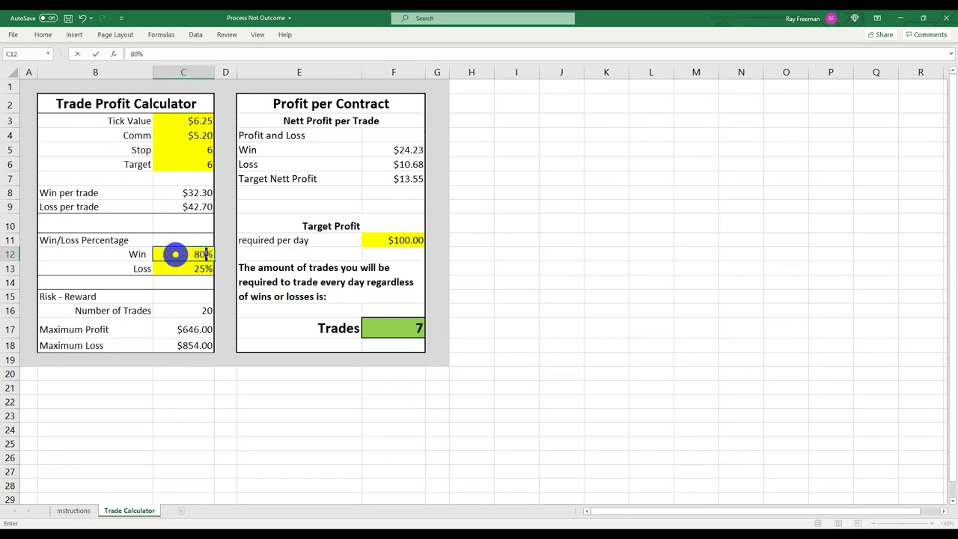
pyautogui.click(176, 269)
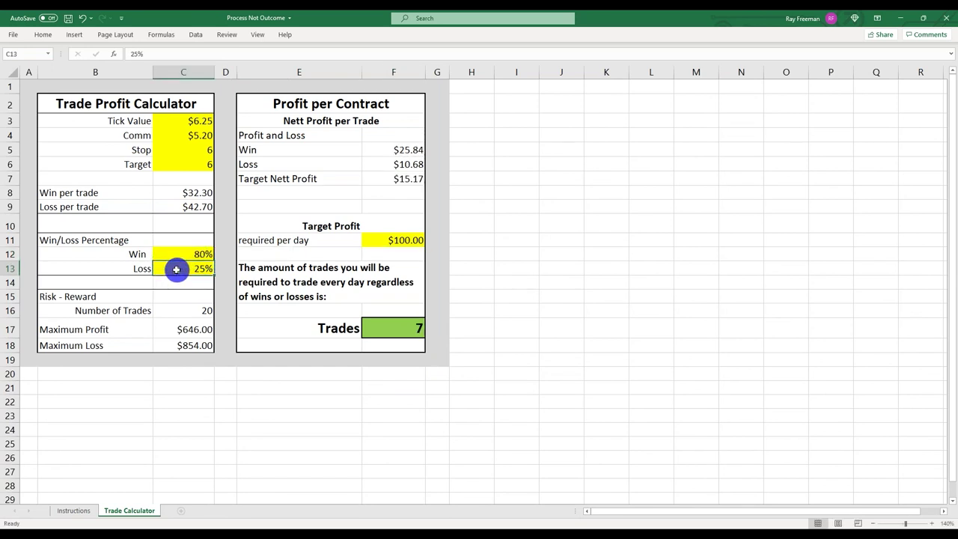
pyautogui.write('20')
pyautogui.press('Return')
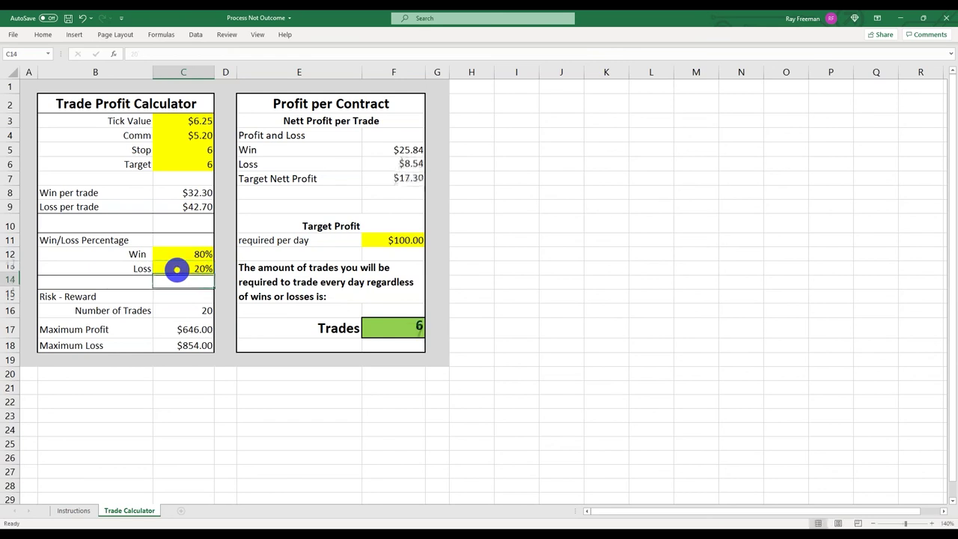
# Set the win percentage to 75% and the loss percentage to 25%
pyautogui.click(198, 386)
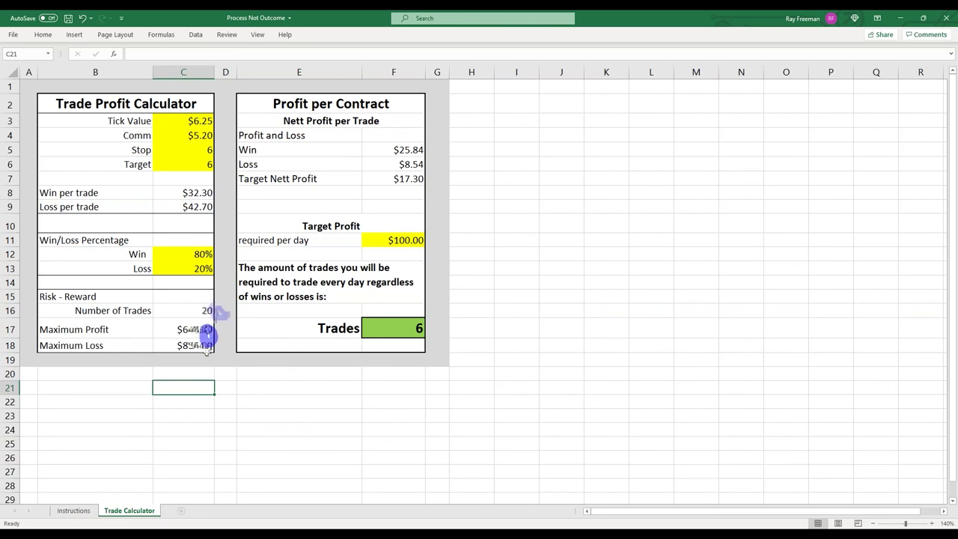
pyautogui.click(172, 258)
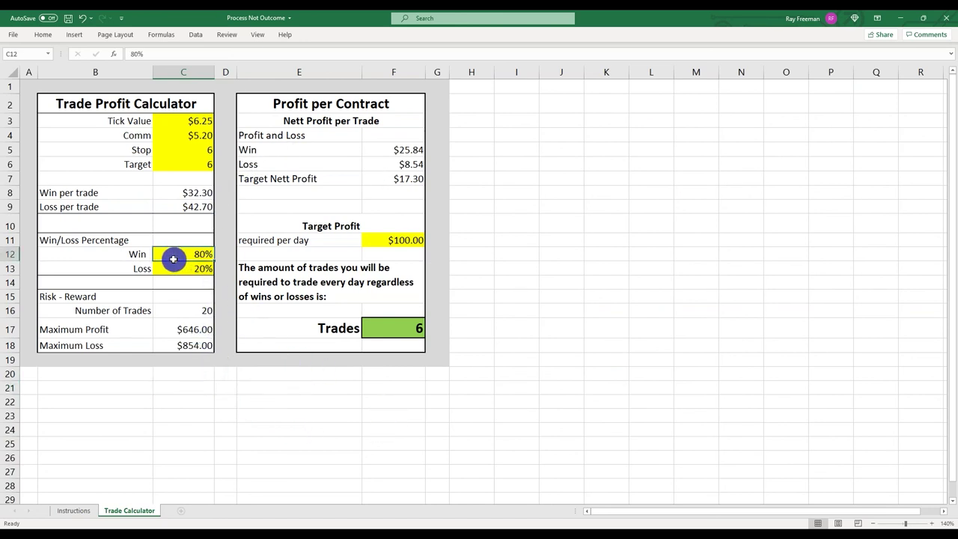
pyautogui.write('75')
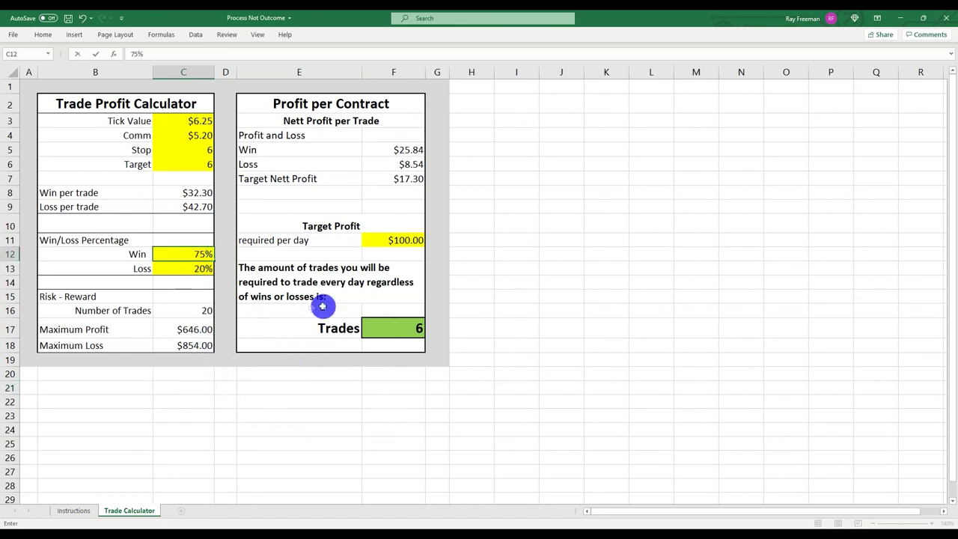
pyautogui.click(177, 274)
pyautogui.write('25')
pyautogui.press('Return')
pyautogui.click(576, 281)
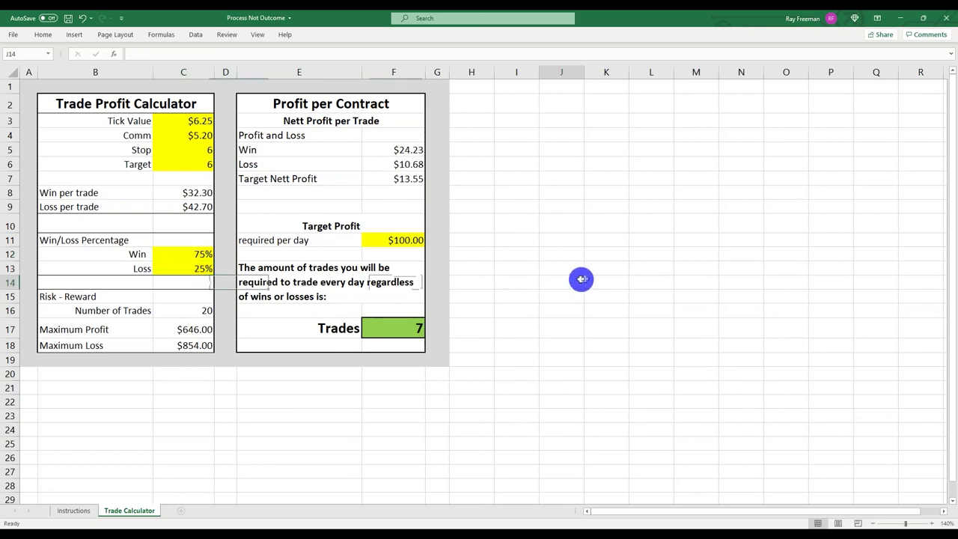
# Return to the PowerPoint presentation and go to slide 48
pyautogui.click(898, 20)
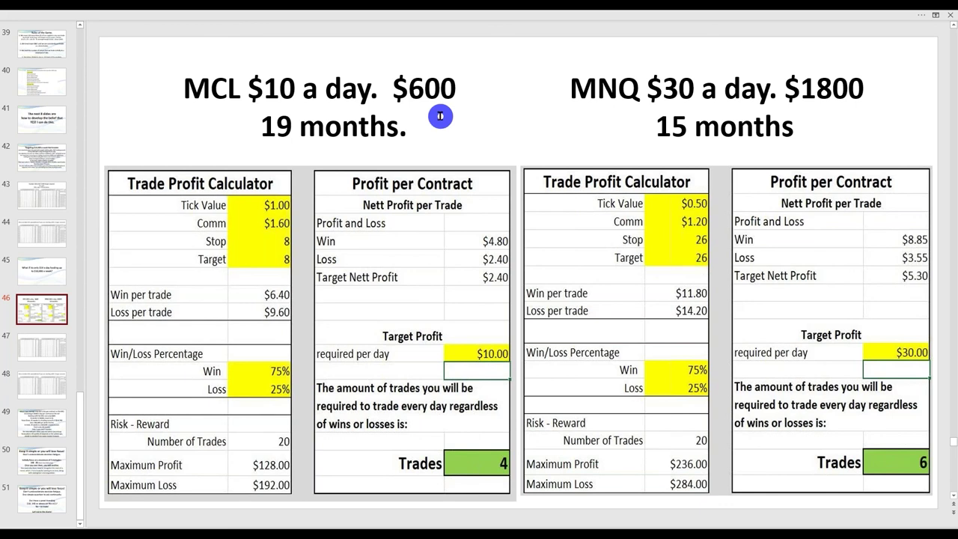
pyautogui.click(30, 383)
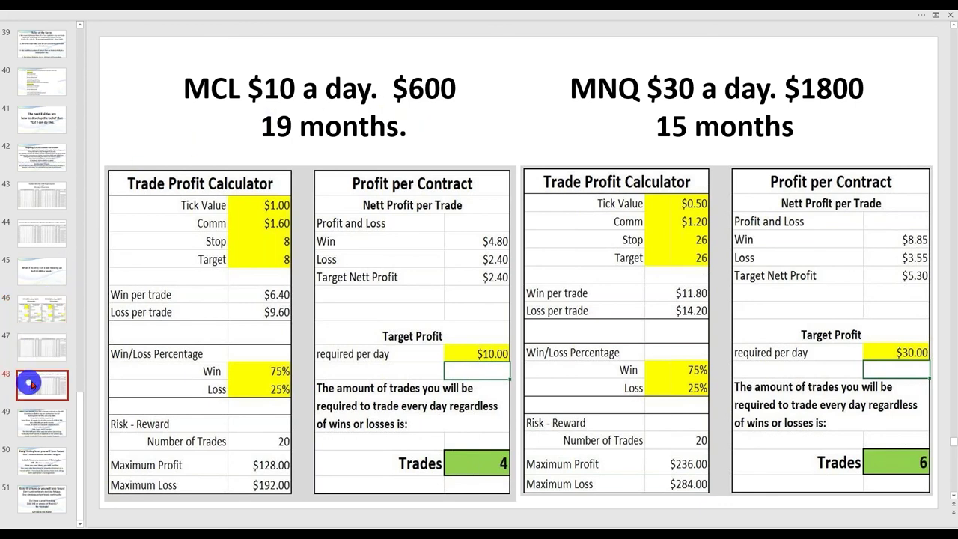